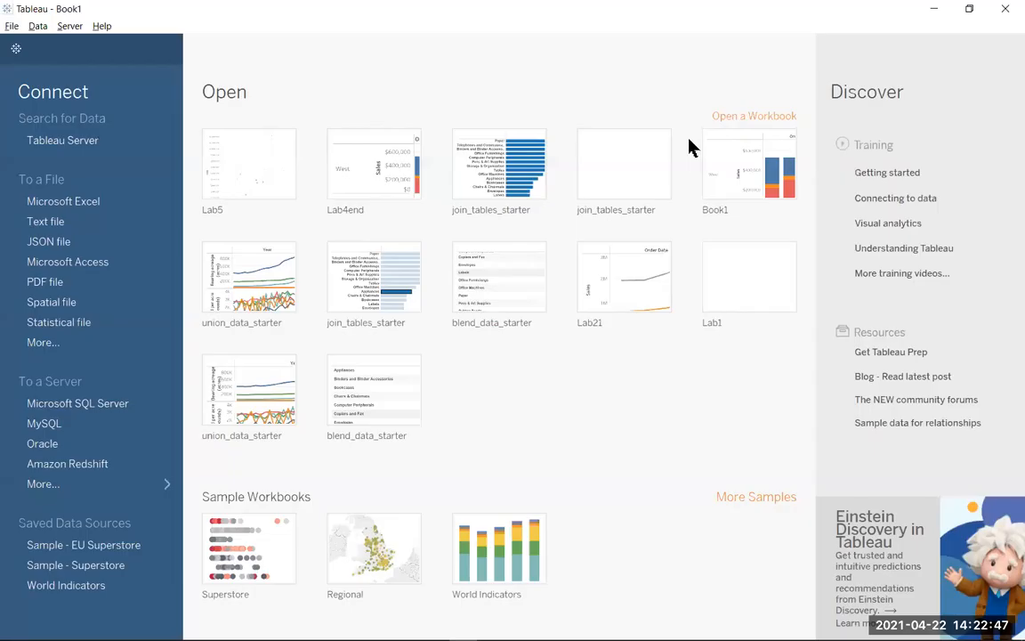
Connect to the data source file Sample - Superstore Subset (Excel).tds in the Video folder.
{"action": "left_click", "coordinate": [113, 487]}
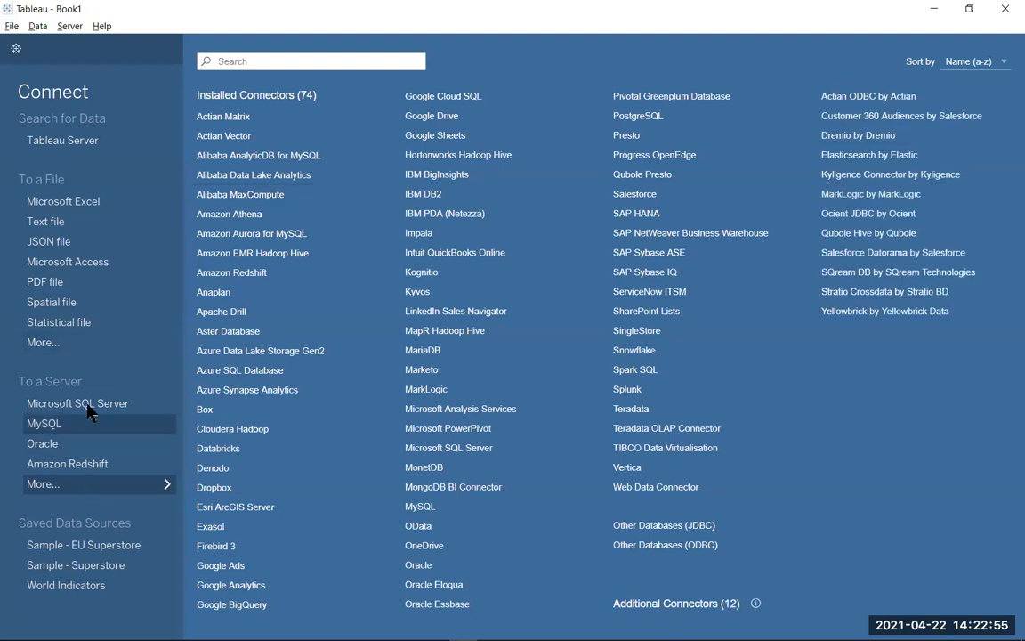
{"action": "left_click", "coordinate": [77, 346]}
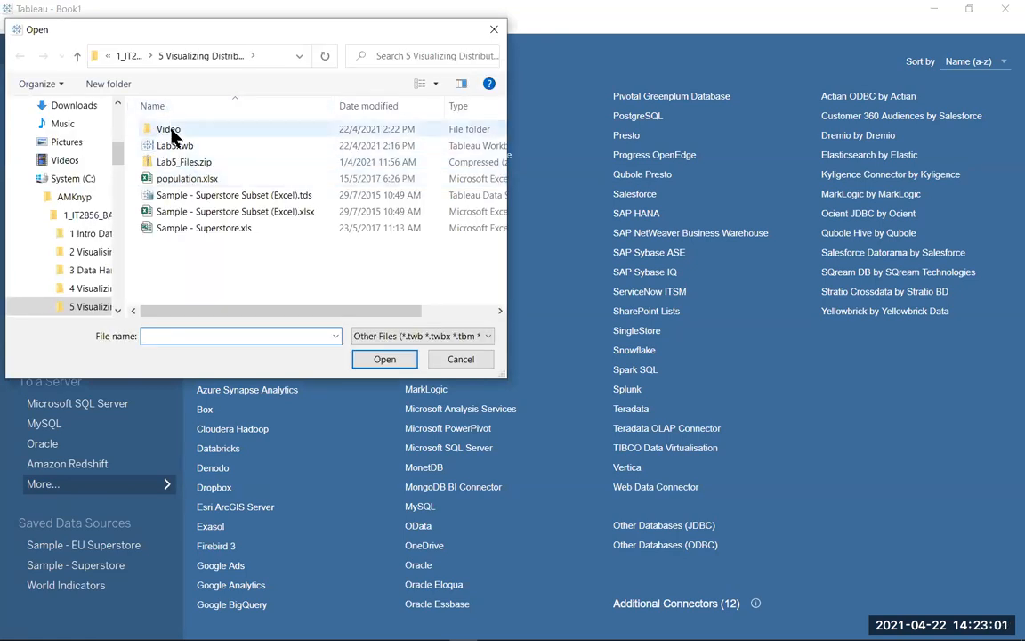
{"action": "double_click", "coordinate": [169, 129]}
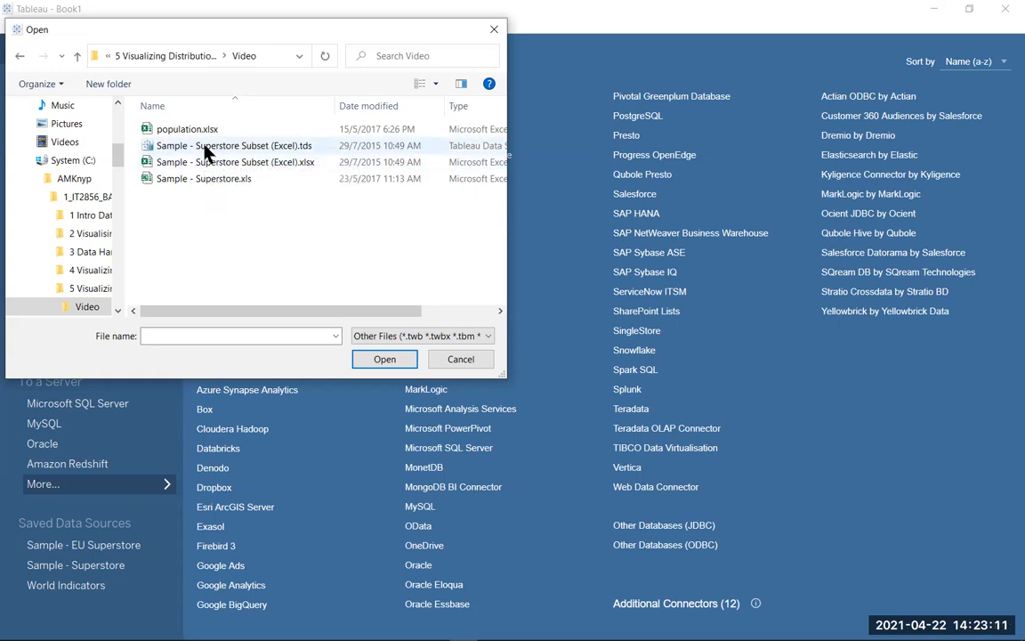
{"action": "left_click", "coordinate": [204, 148]}
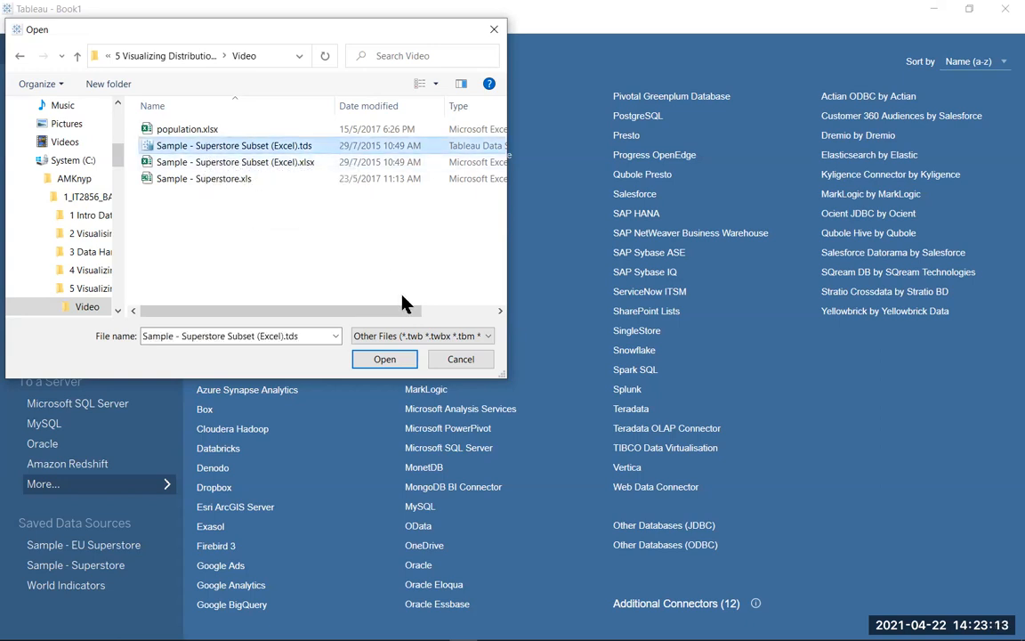
{"action": "left_click", "coordinate": [381, 359]}
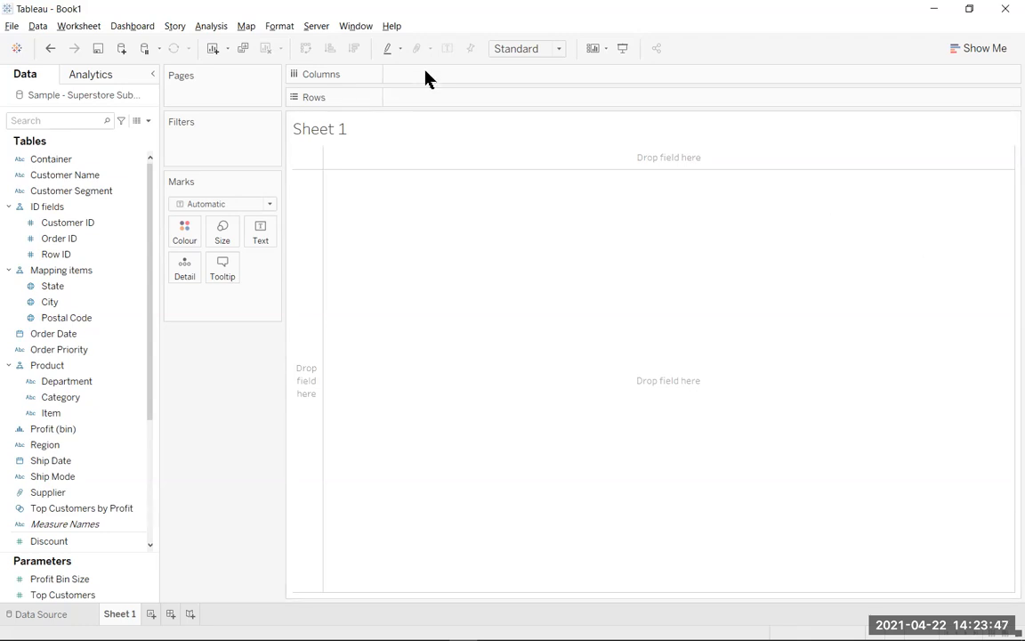
Show the summary card on Sheet 1 and plot Profit on columns against Sales on rows.
{"action": "left_click", "coordinate": [79, 26]}
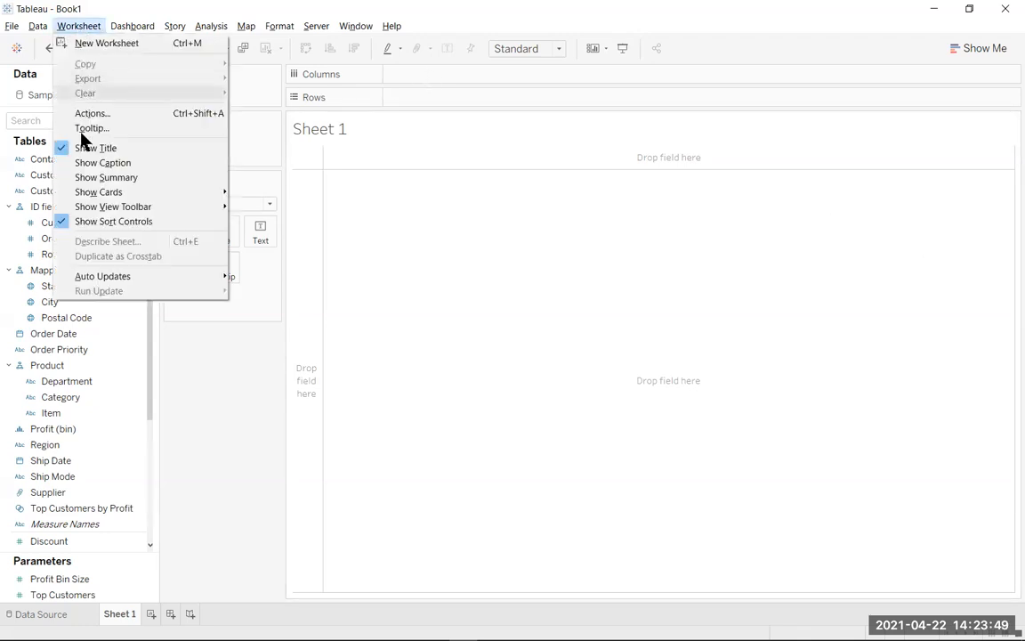
{"action": "left_click", "coordinate": [108, 177]}
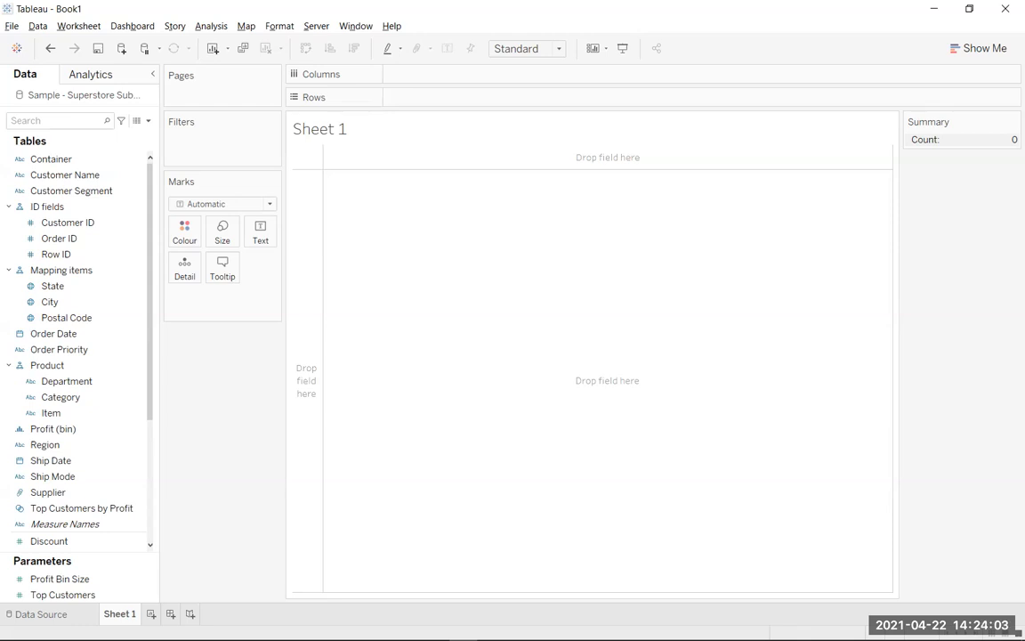
{"action": "left_click", "coordinate": [71, 432]}
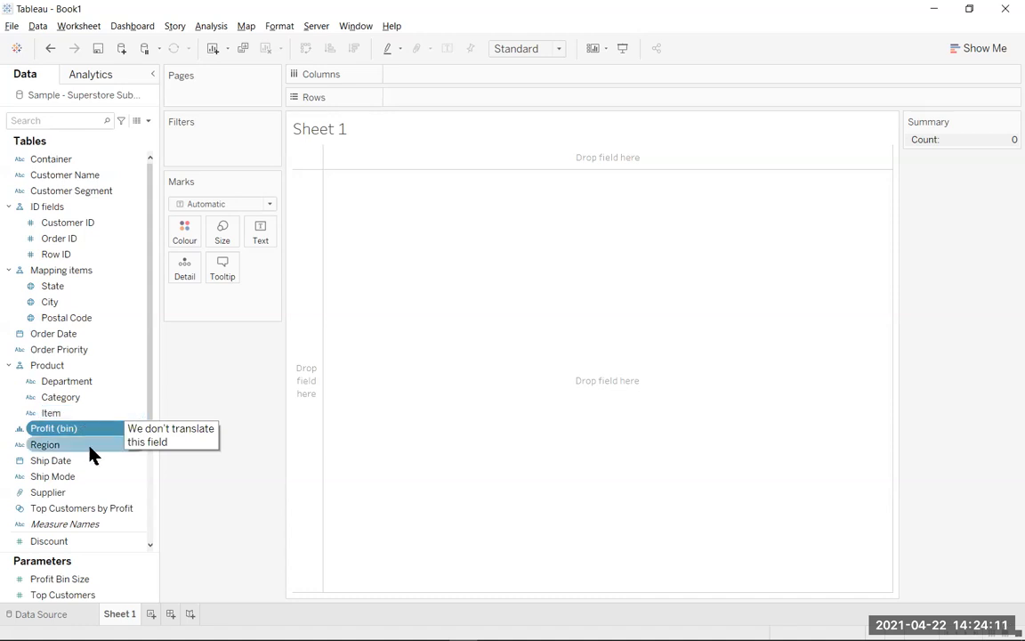
{"action": "scroll", "coordinate": [84, 454], "scroll_direction": "down", "scroll_amount": 2}
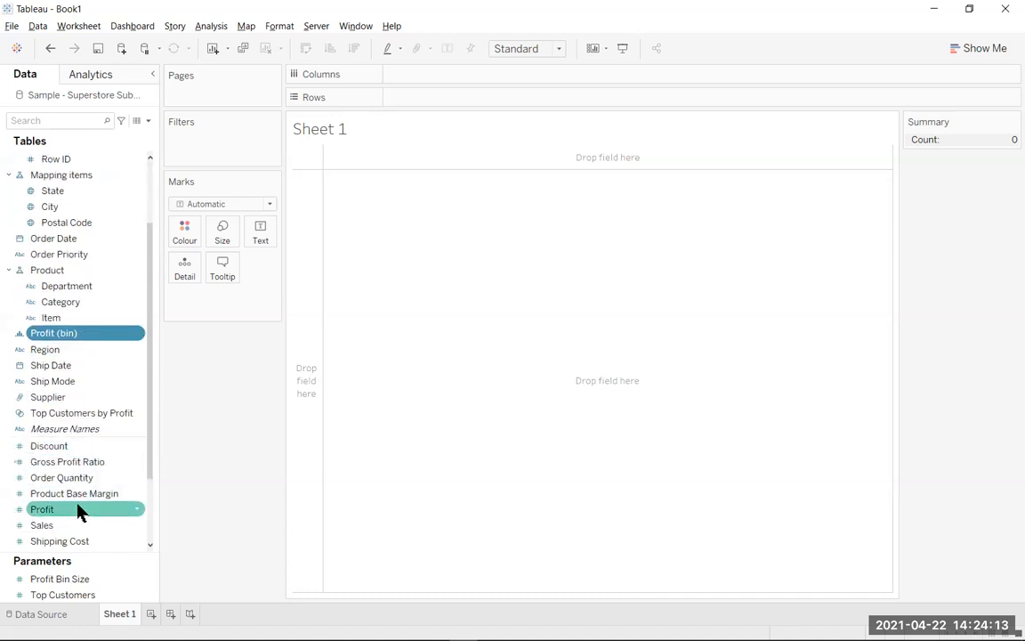
{"action": "mouse_move", "coordinate": [77, 511]}
{"action": "left_mouse_down"}
{"action": "mouse_move", "coordinate": [324, 256]}
{"action": "mouse_move", "coordinate": [436, 96]}
{"action": "mouse_move", "coordinate": [430, 82]}
{"action": "left_mouse_up"}
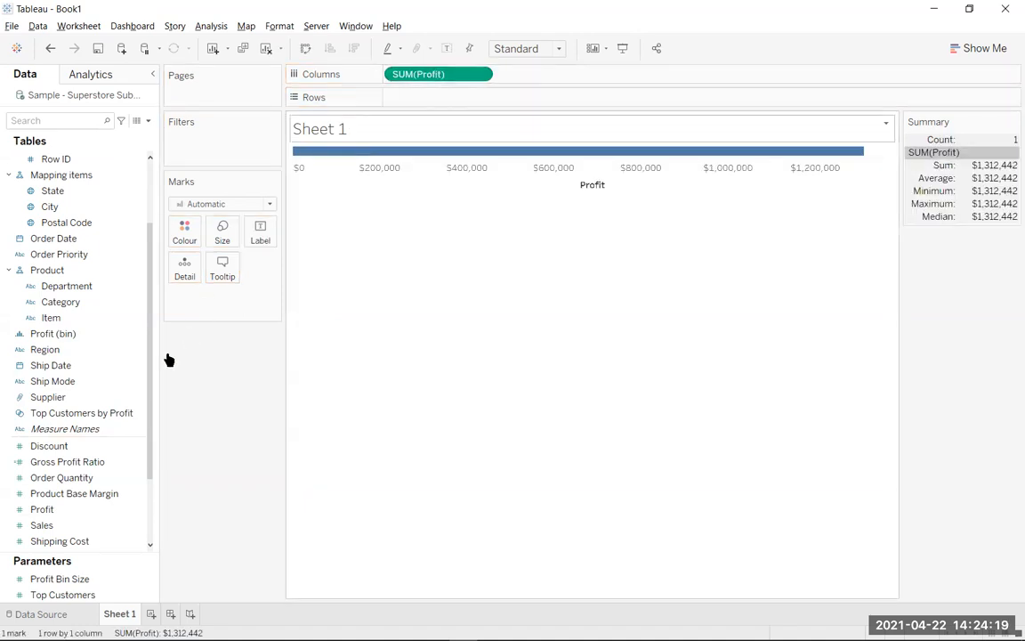
{"action": "left_click_drag", "start_coordinate": [40, 525], "coordinate": [398, 105]}
{"action": "left_click_drag", "start_coordinate": [46, 524], "coordinate": [412, 98]}
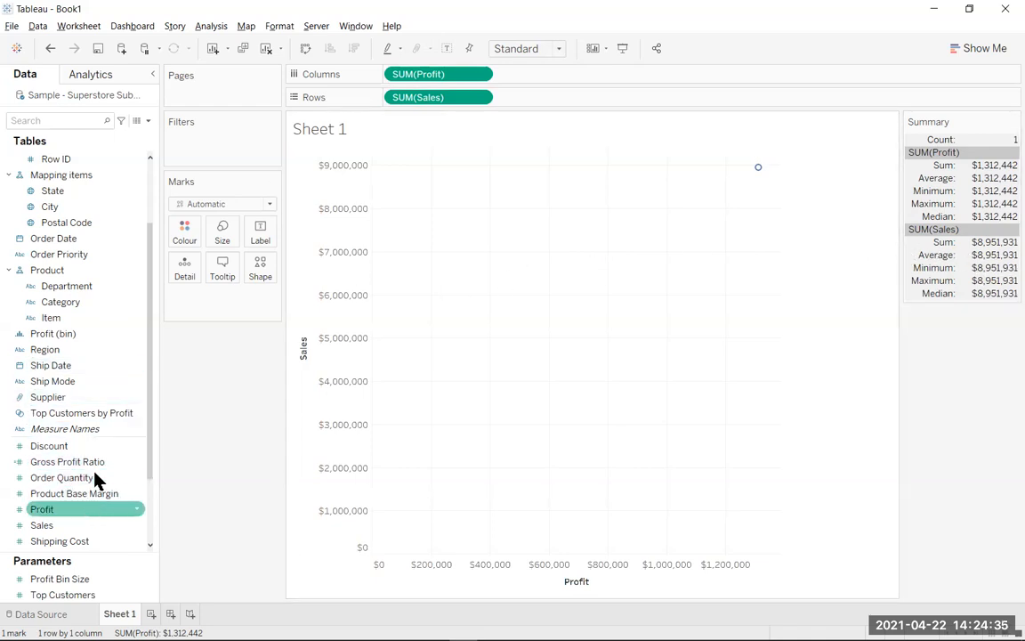
Break the scatter plot's marks down by Category, encoded as colour, and by Region, encoded as shape.
{"action": "left_click_drag", "start_coordinate": [84, 304], "coordinate": [217, 308]}
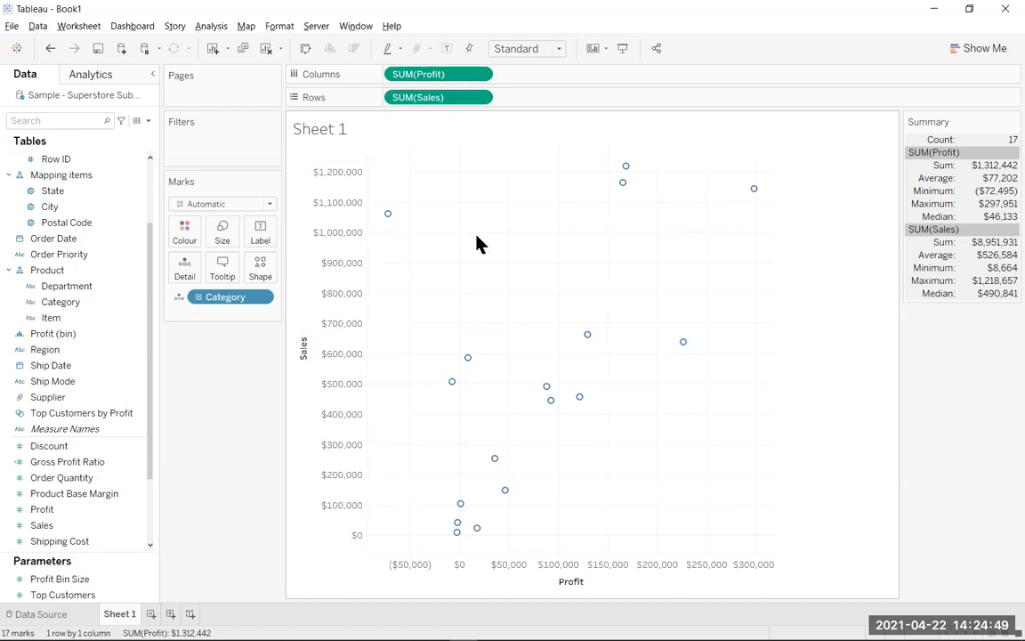
{"action": "left_click_drag", "start_coordinate": [238, 300], "coordinate": [187, 233]}
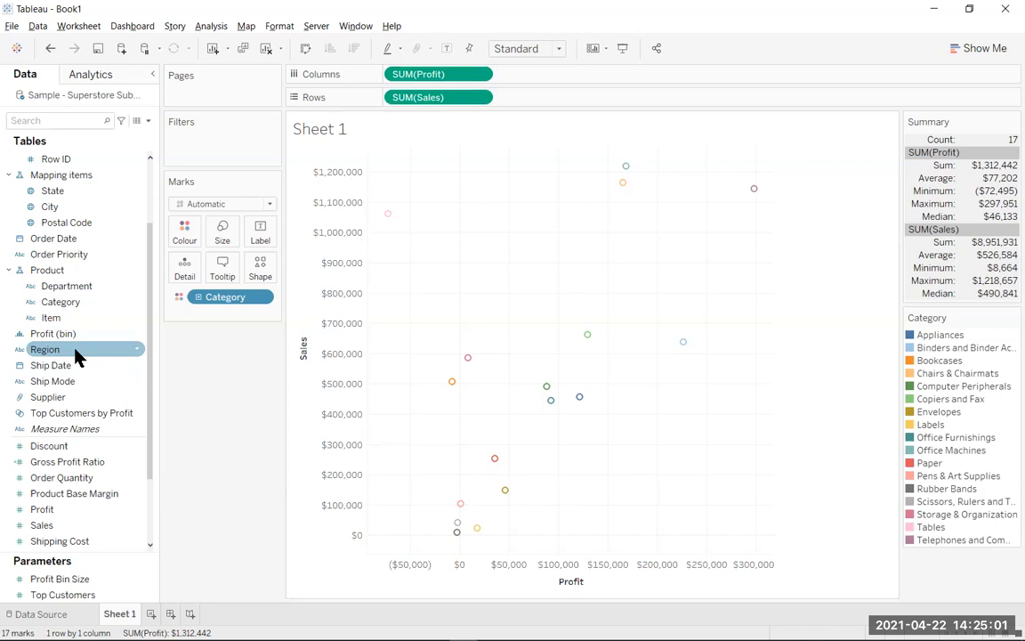
{"action": "left_click_drag", "start_coordinate": [76, 350], "coordinate": [217, 313]}
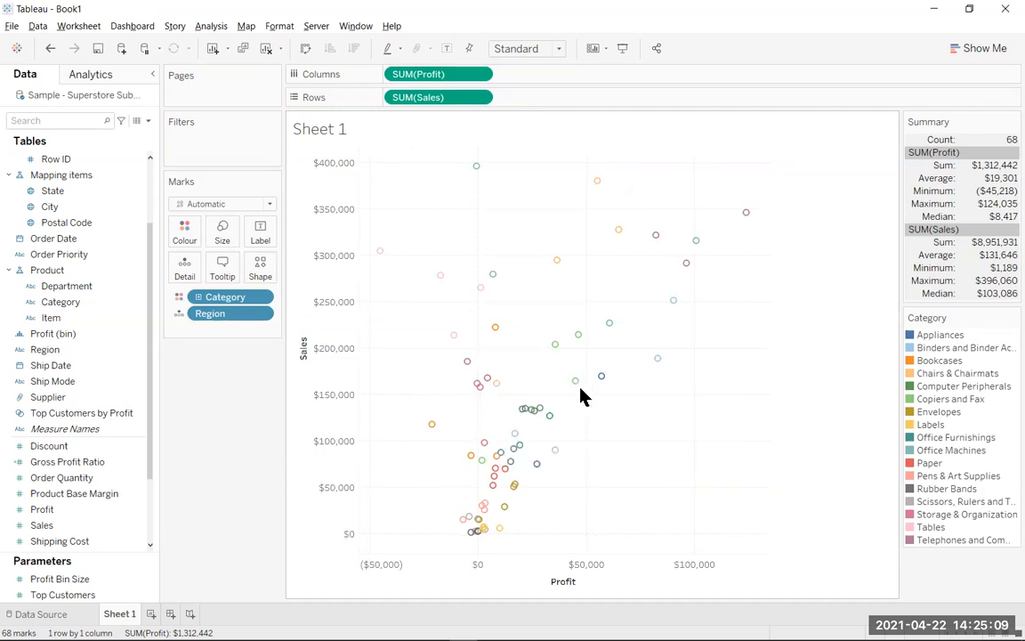
{"action": "mouse_move", "coordinate": [709, 252]}
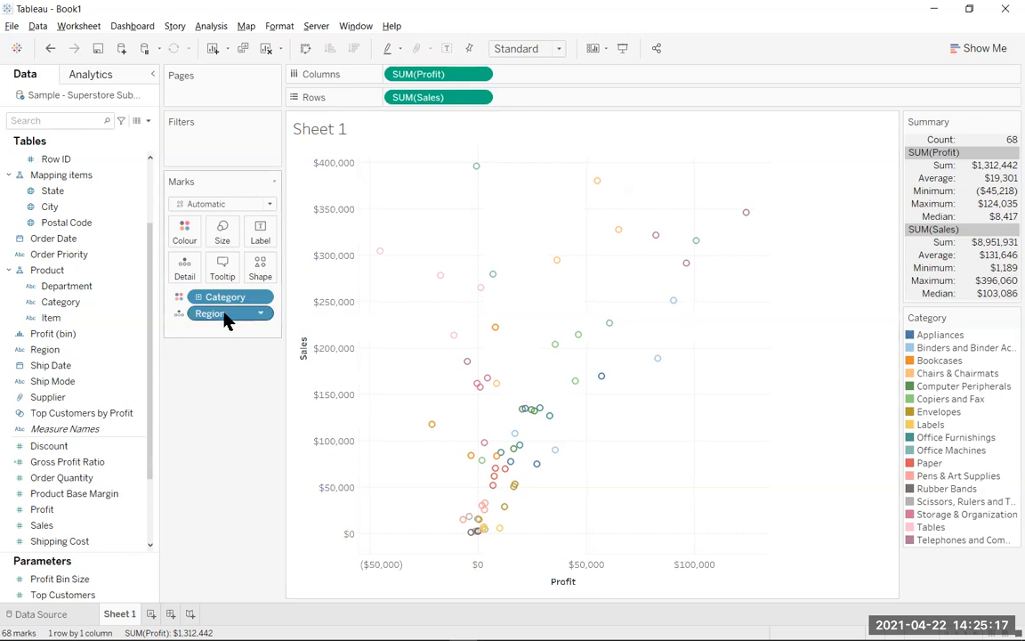
{"action": "left_click_drag", "start_coordinate": [224, 315], "coordinate": [260, 269]}
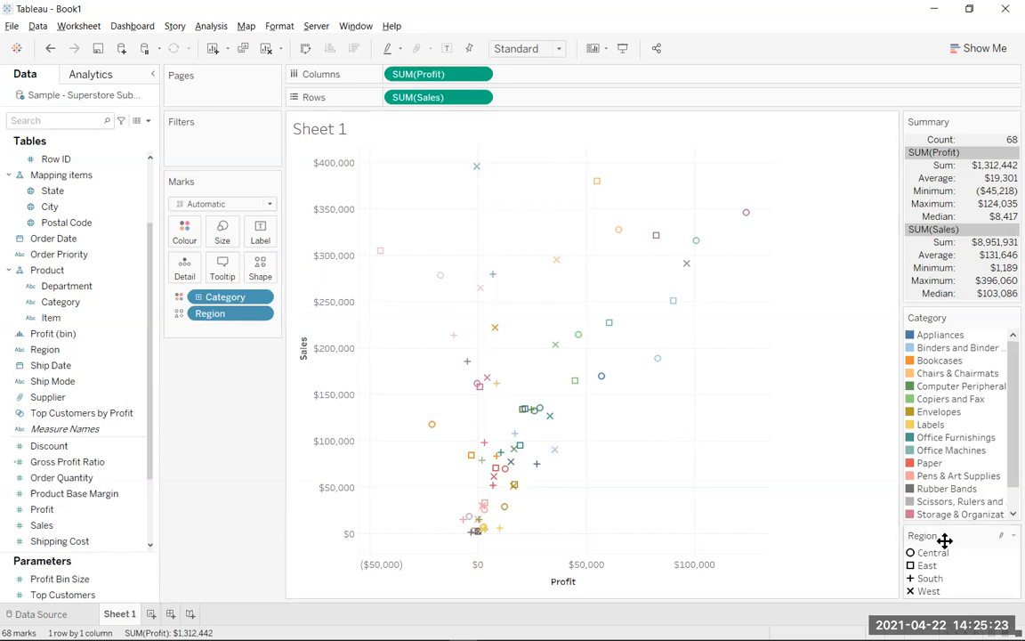
{"action": "mouse_move", "coordinate": [552, 412]}
Add standard deviation and skewness to the summary card and widen the card so its values are readable.
{"action": "left_click", "coordinate": [1013, 124]}
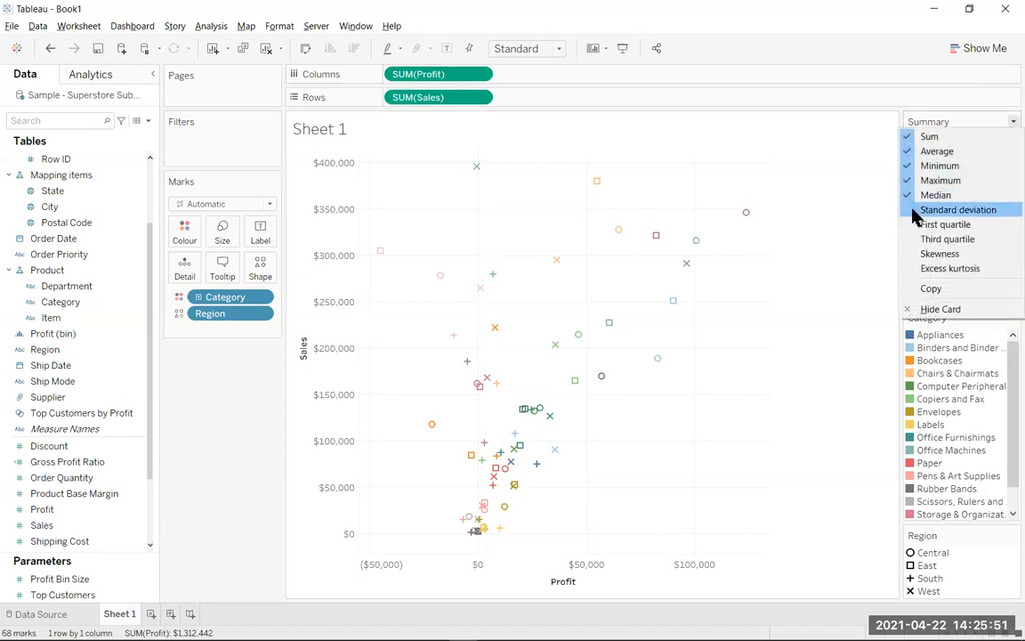
{"action": "left_click", "coordinate": [943, 210]}
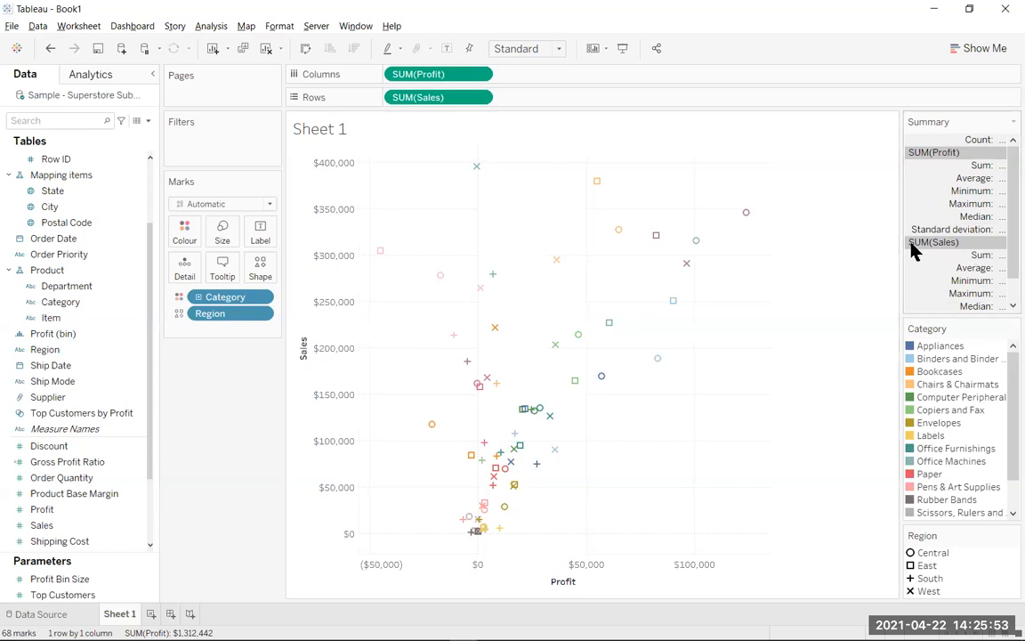
{"action": "left_click_drag", "start_coordinate": [901, 252], "coordinate": [820, 252]}
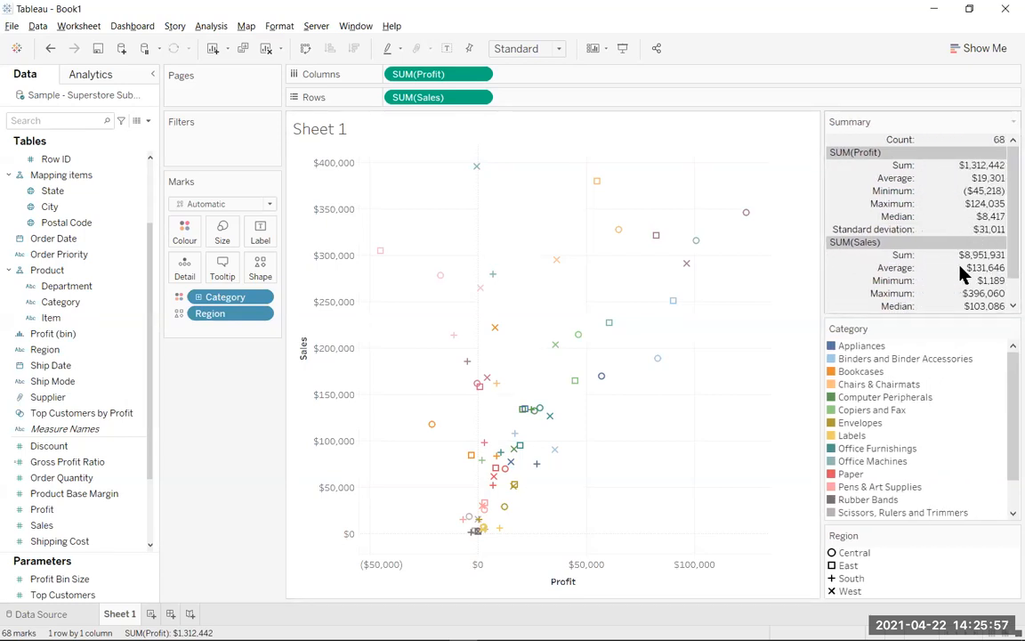
{"action": "left_click", "coordinate": [1014, 122]}
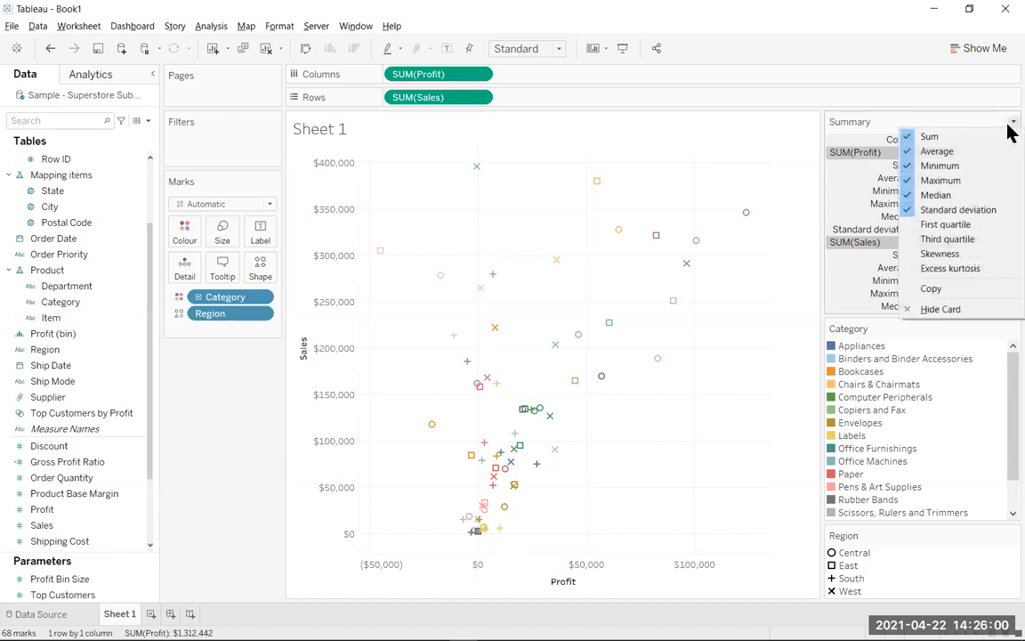
{"action": "left_click", "coordinate": [917, 256]}
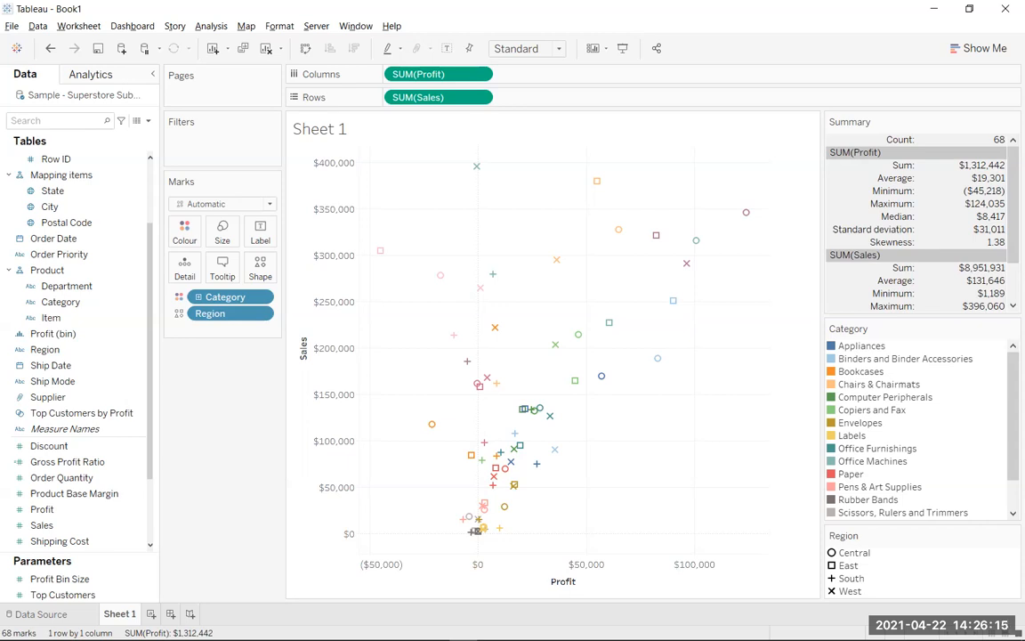
Add a new worksheet and create a Sales (bin) field from Sales with a bin size of 500.
{"action": "left_click", "coordinate": [151, 614]}
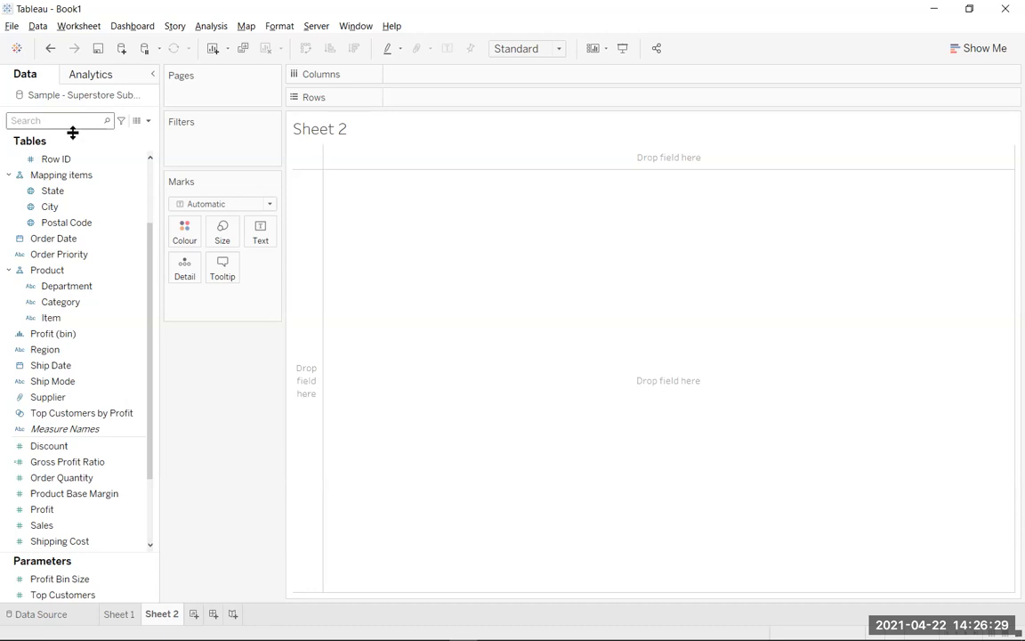
{"action": "right_click", "coordinate": [102, 526]}
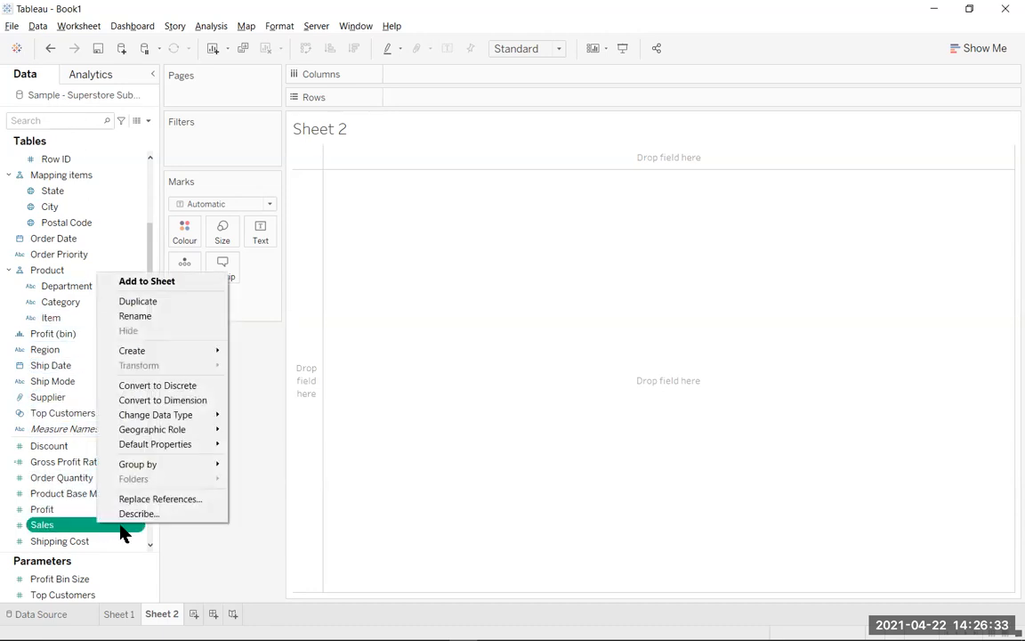
{"action": "mouse_move", "coordinate": [222, 350]}
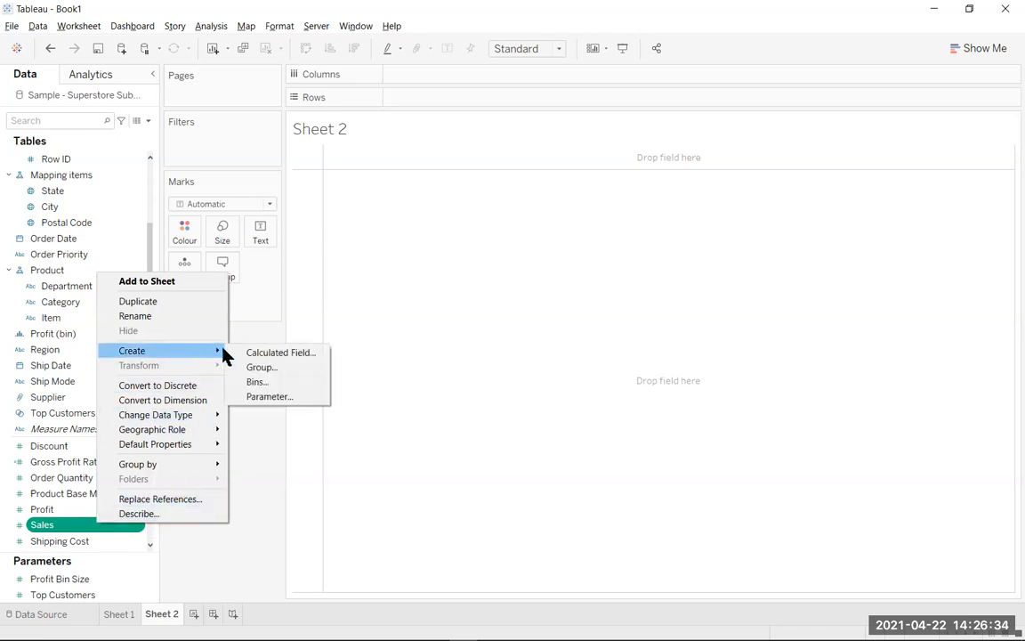
{"action": "left_click", "coordinate": [262, 385]}
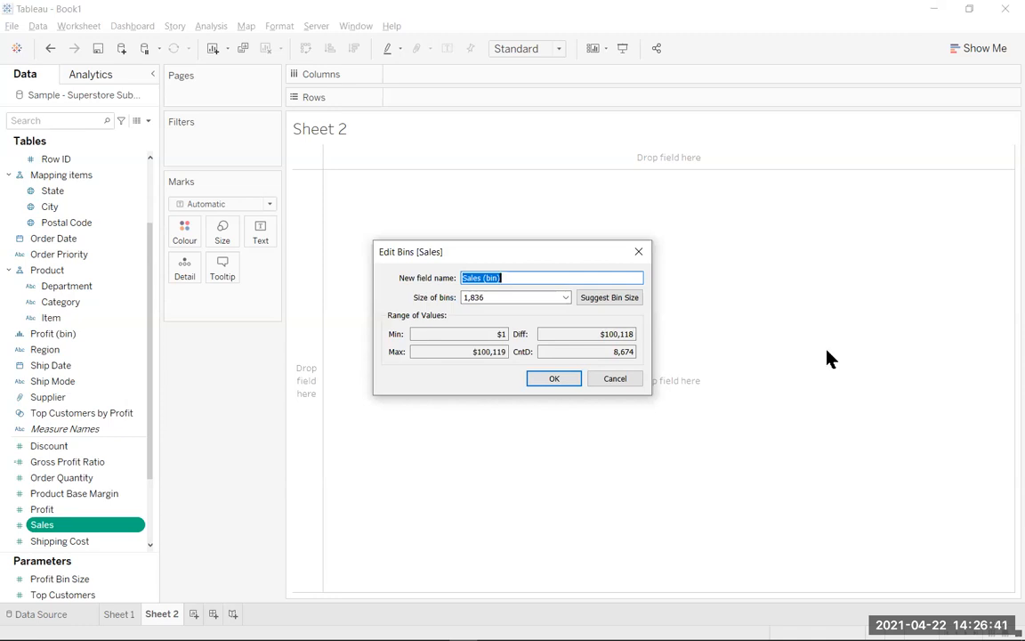
{"action": "left_click_drag", "start_coordinate": [488, 295], "coordinate": [449, 297]}
{"action": "type", "text": "500"}
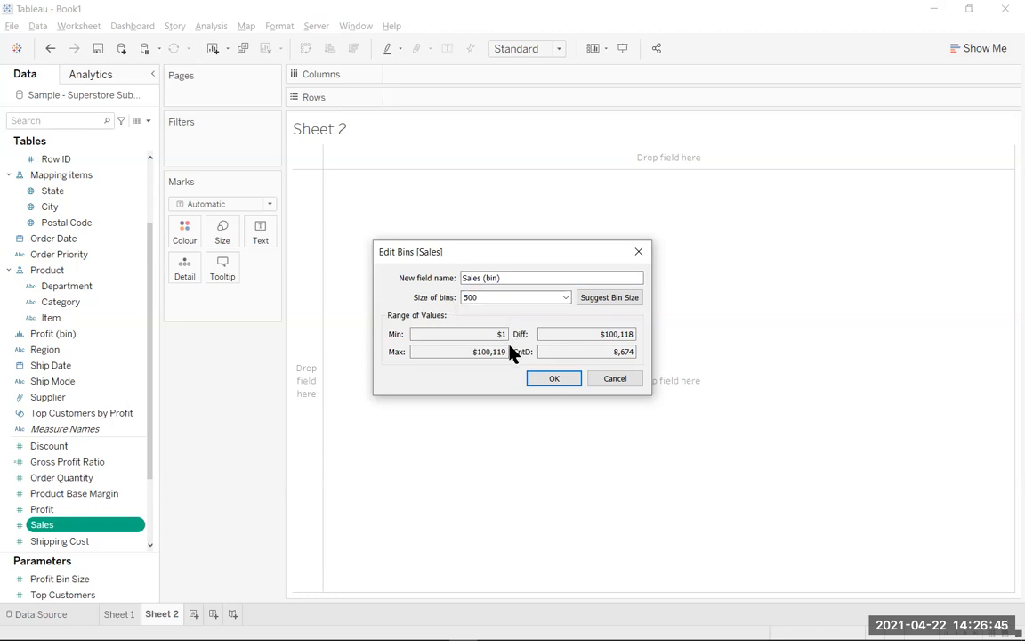
{"action": "left_click", "coordinate": [556, 380]}
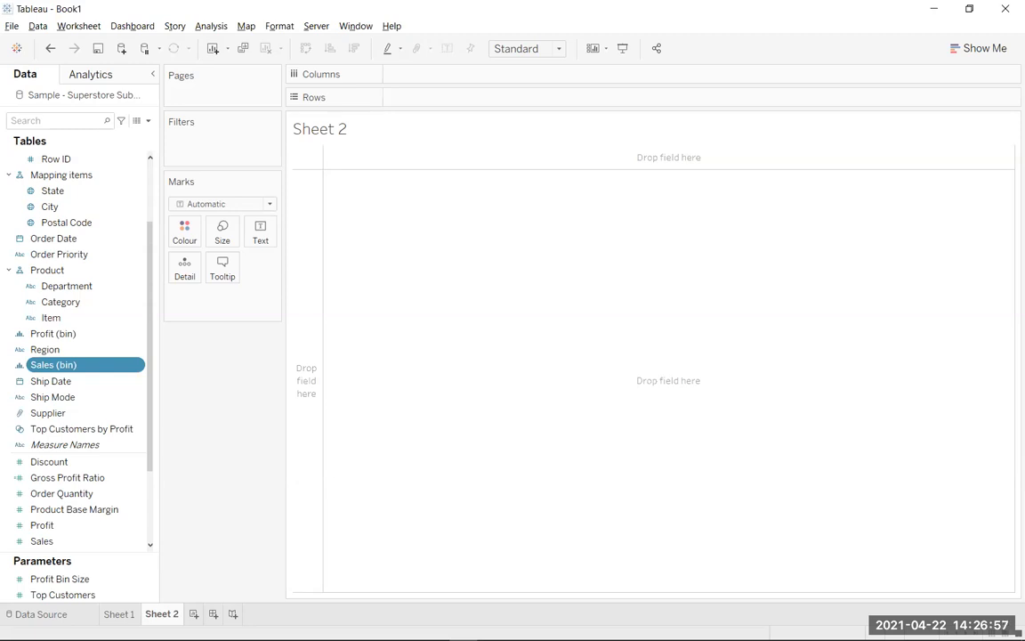
Build a bar chart on Sheet 2 with Sales (bin) on rows and Sales on columns.
{"action": "left_click_drag", "start_coordinate": [91, 370], "coordinate": [444, 108]}
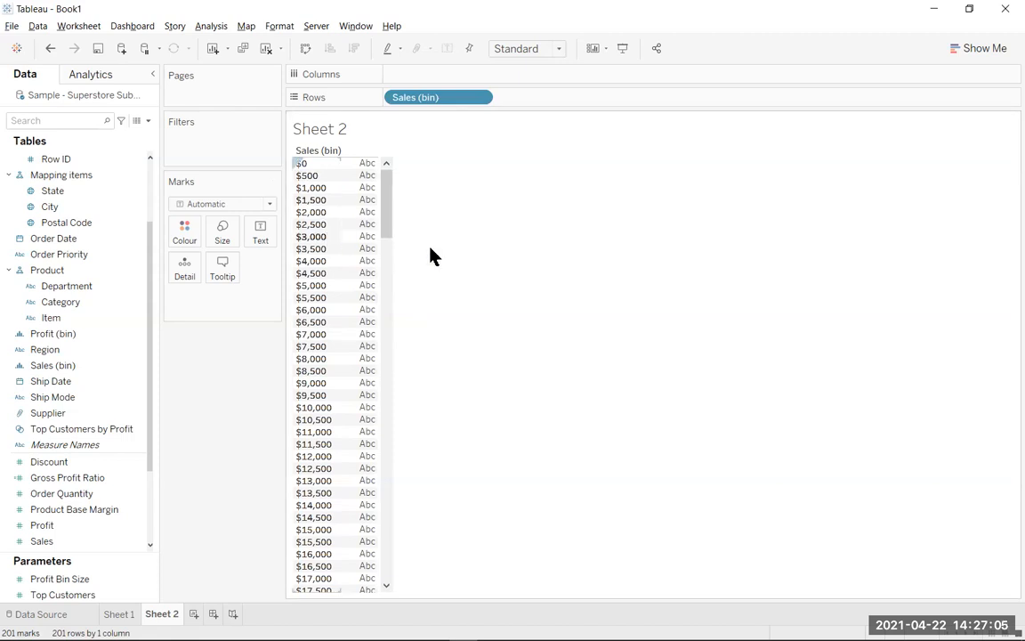
{"action": "scroll", "coordinate": [938, 291], "scroll_direction": "down", "scroll_amount": 3}
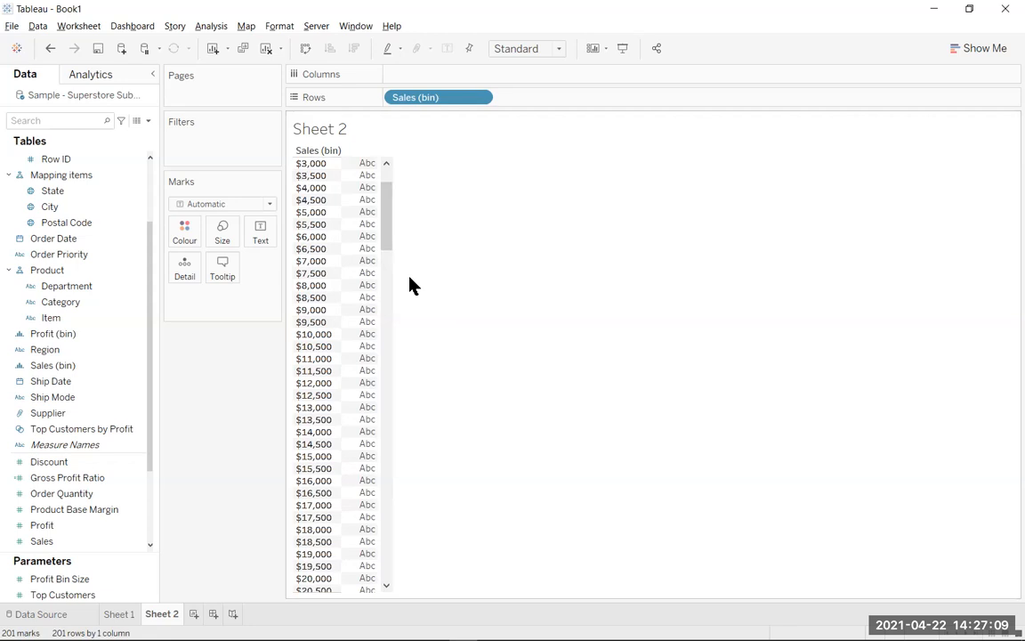
{"action": "scroll", "coordinate": [338, 278], "scroll_direction": "up", "scroll_amount": 3}
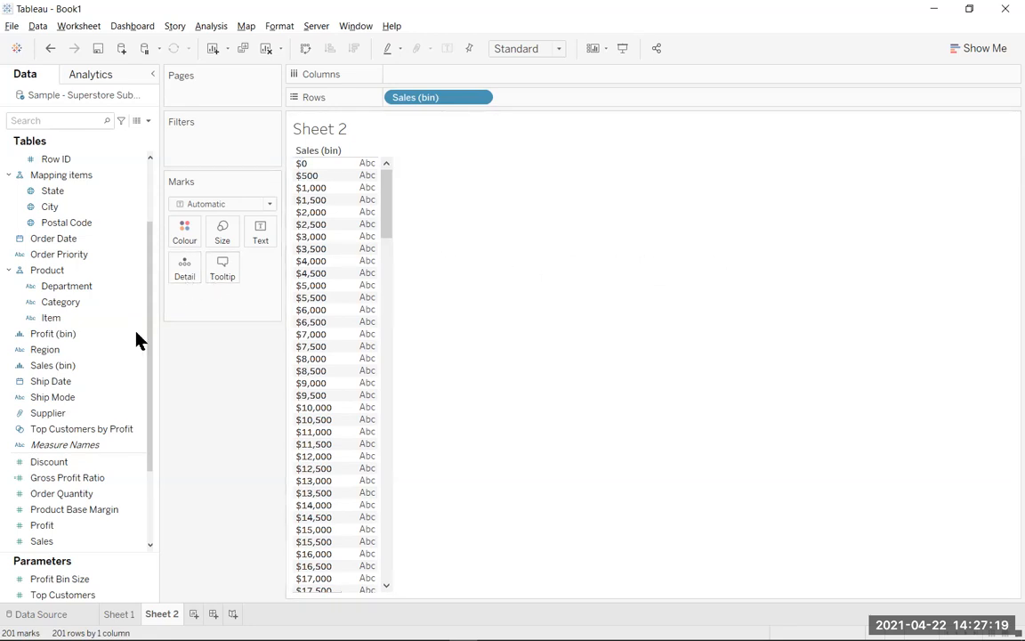
{"action": "scroll", "coordinate": [110, 372], "scroll_direction": "down", "scroll_amount": 1}
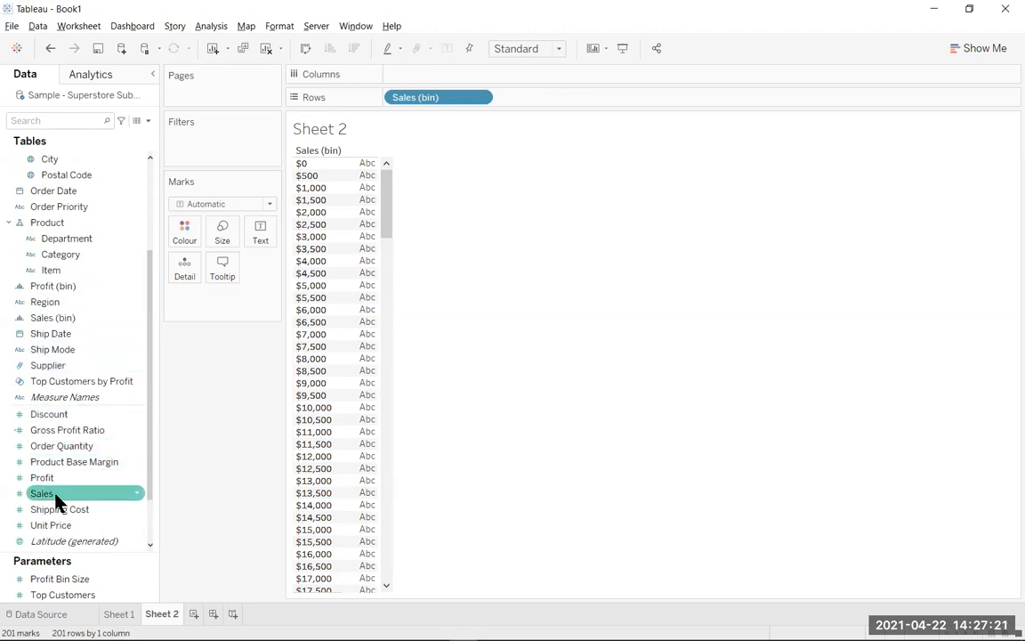
{"action": "left_click_drag", "start_coordinate": [55, 494], "coordinate": [425, 79]}
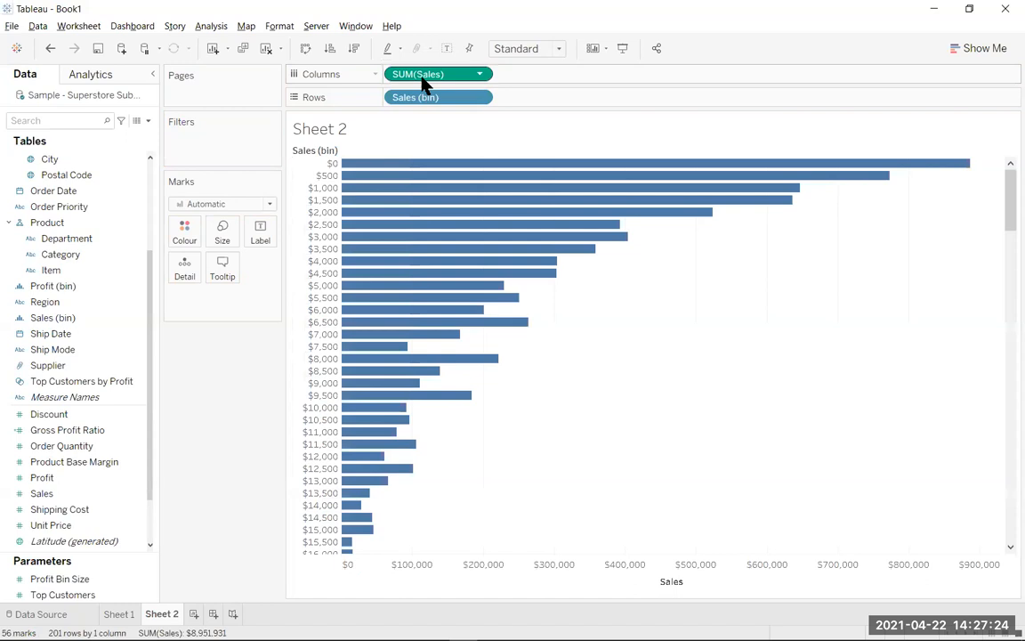
Change the aggregation of Sales on columns from sum to count.
{"action": "left_click", "coordinate": [481, 76]}
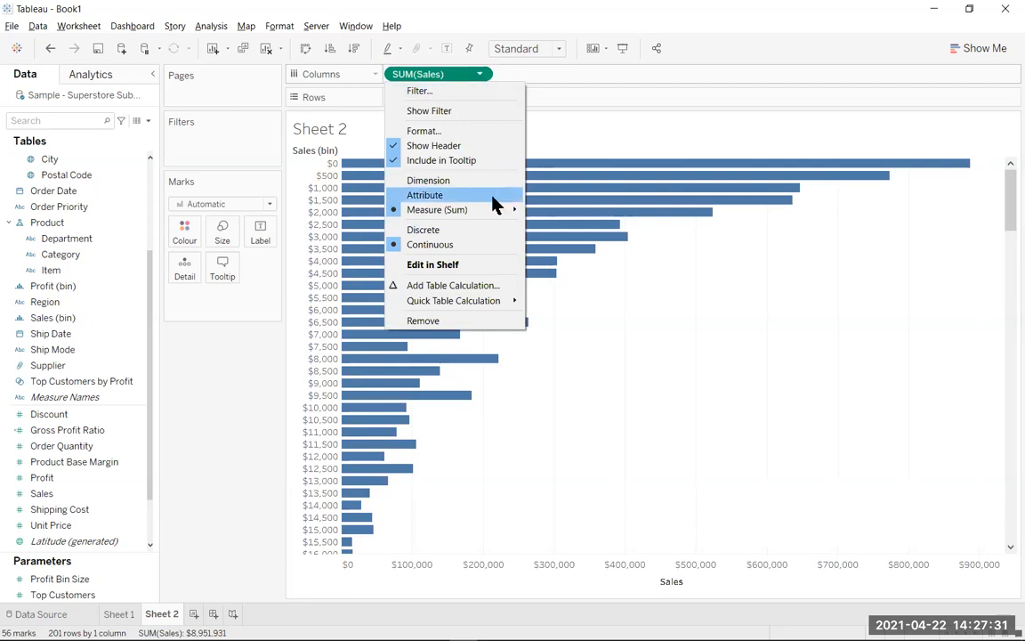
{"action": "mouse_move", "coordinate": [488, 211]}
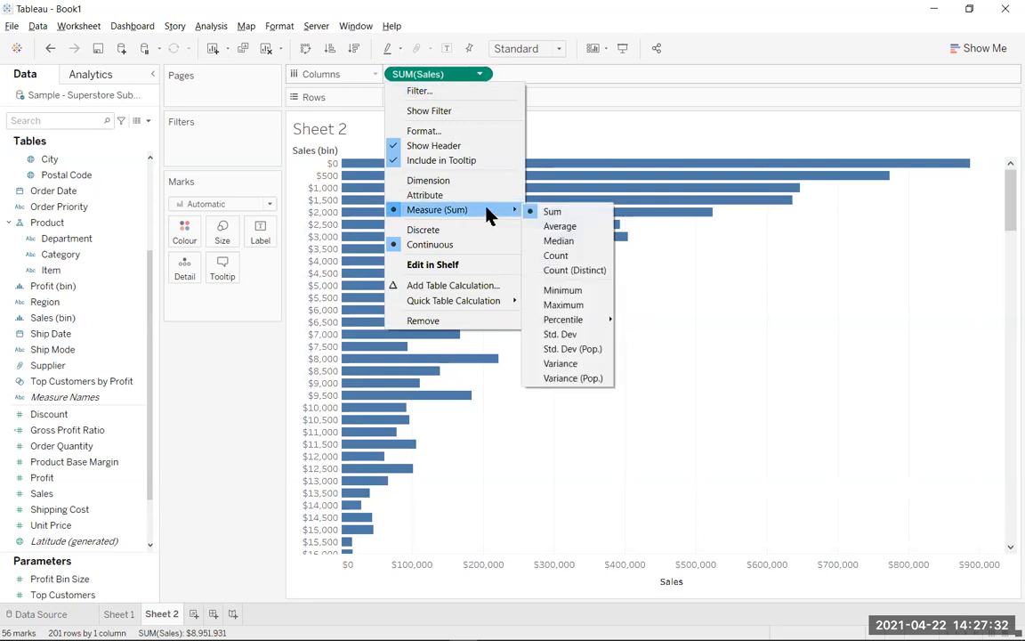
{"action": "left_click", "coordinate": [555, 258]}
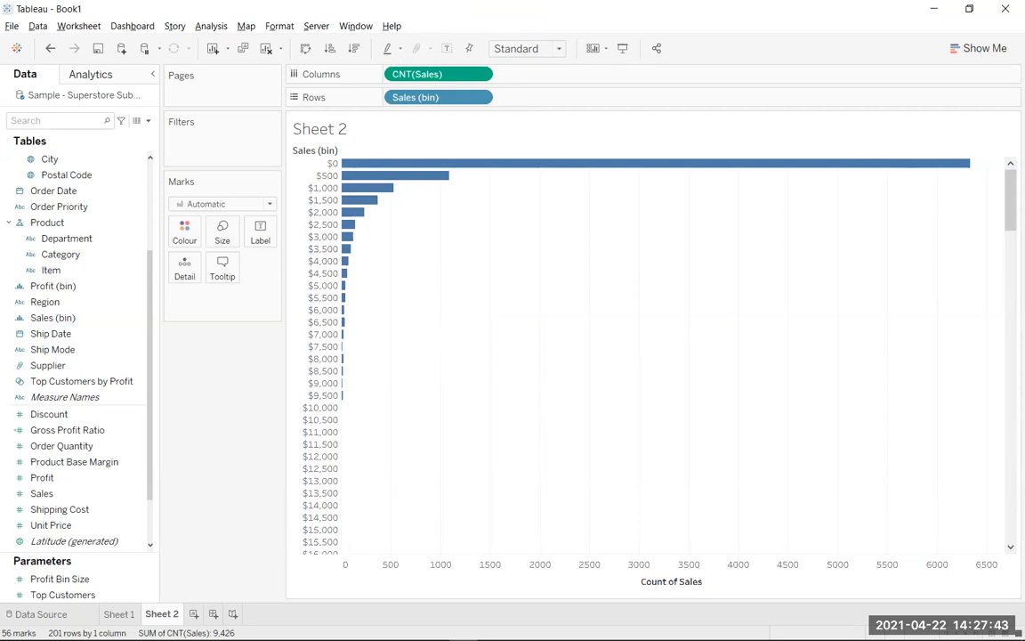
Create a calculated field named Adjusted Sales with the formula IF [Sales] >= 8500 THEN 8500 ELSE [Sales] END.
{"action": "left_click", "coordinate": [200, 28]}
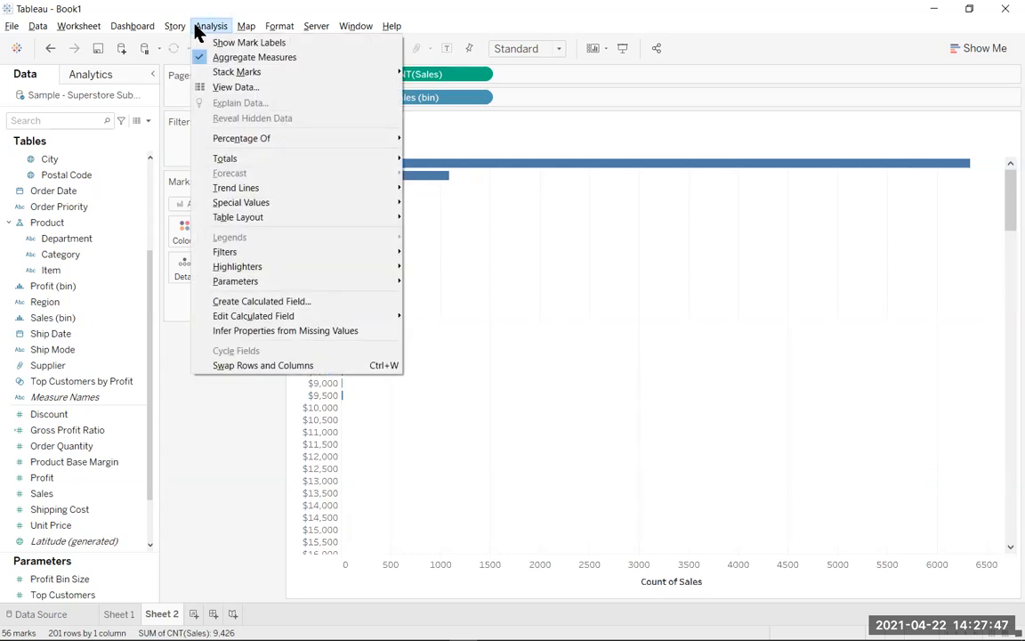
{"action": "left_click", "coordinate": [275, 304]}
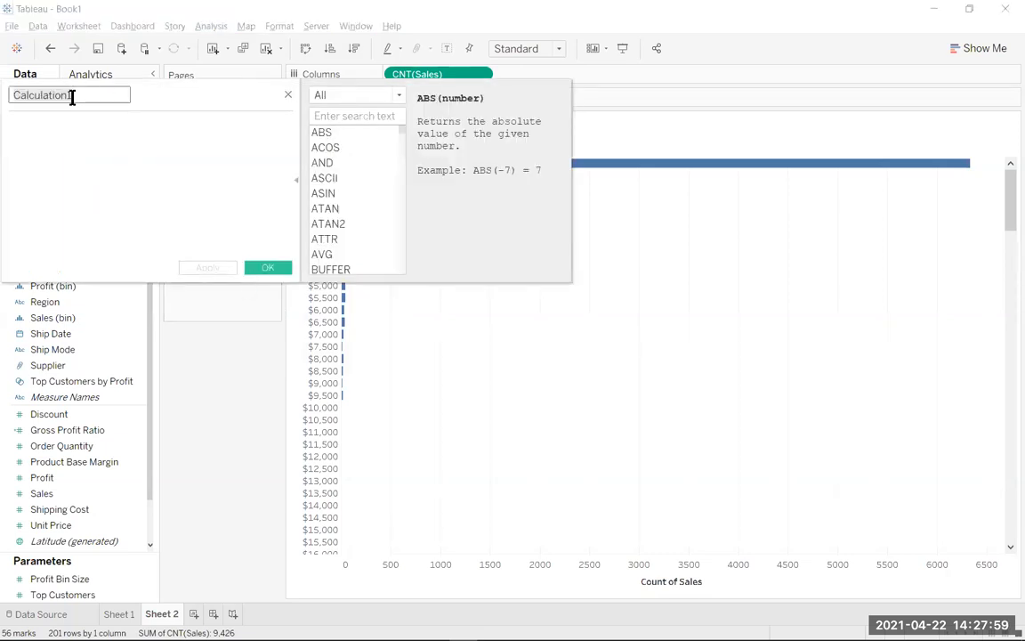
{"action": "type", "text": "Adju"}
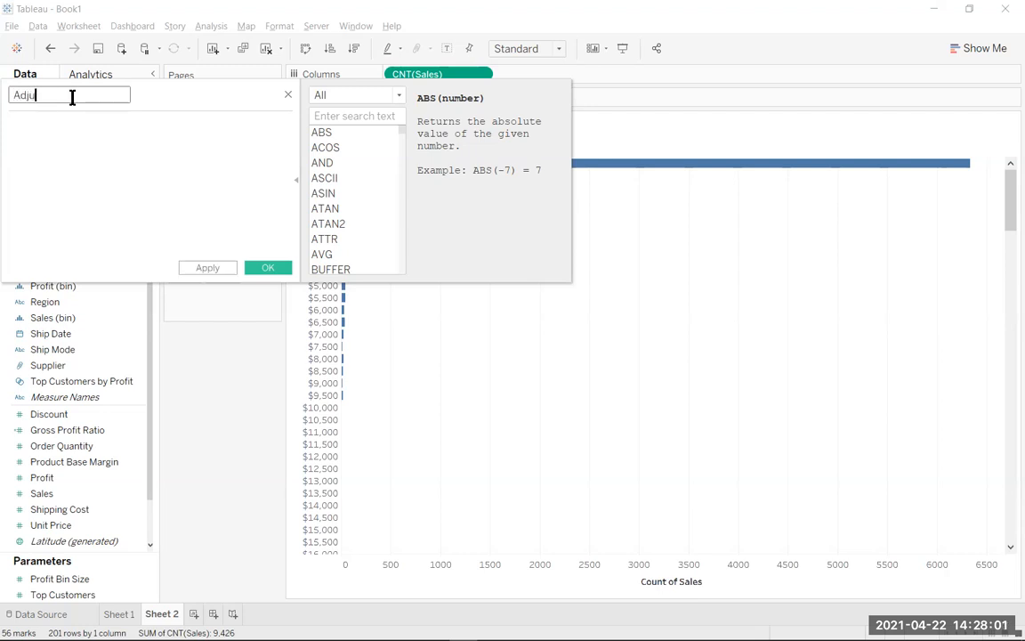
{"action": "type", "text": "sted Sales"}
{"action": "left_click", "coordinate": [174, 195]}
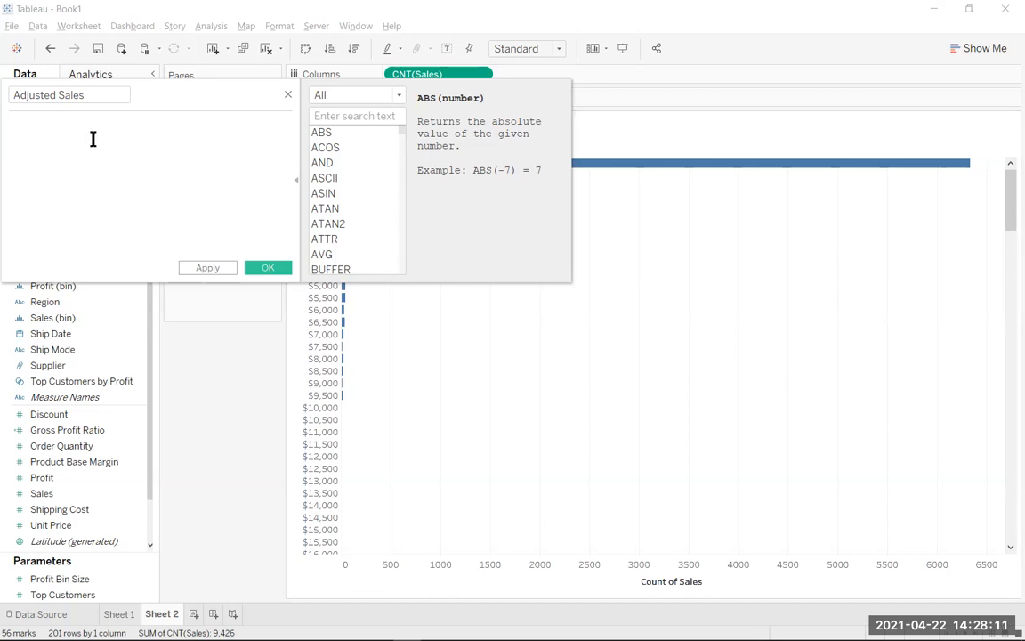
{"action": "type", "text": "IF [Sales] >= 8500 THEN 8500 ELSE [Sales] END"}
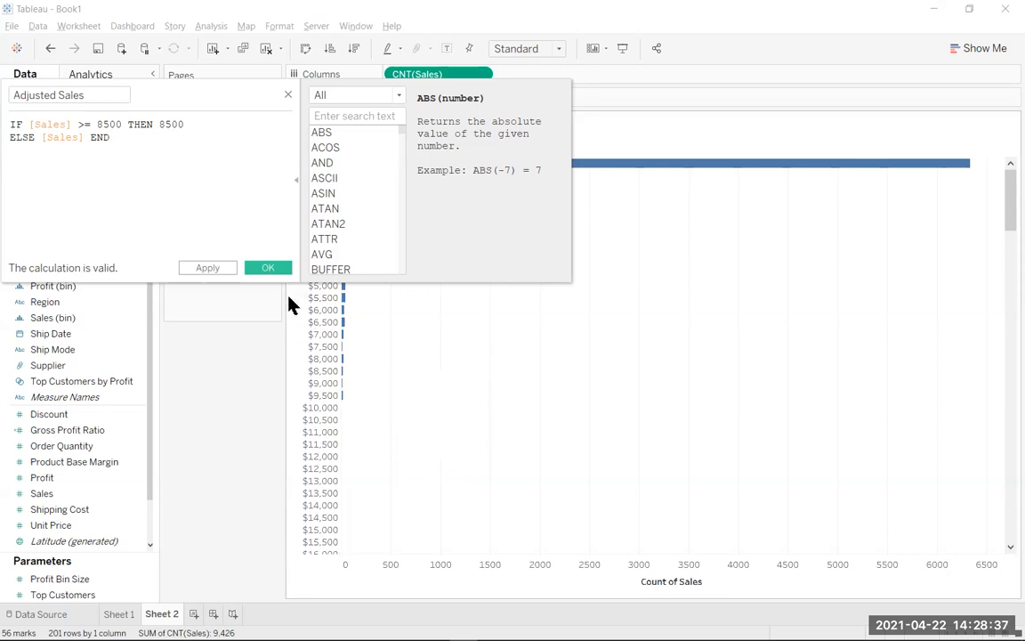
{"action": "left_click", "coordinate": [272, 269]}
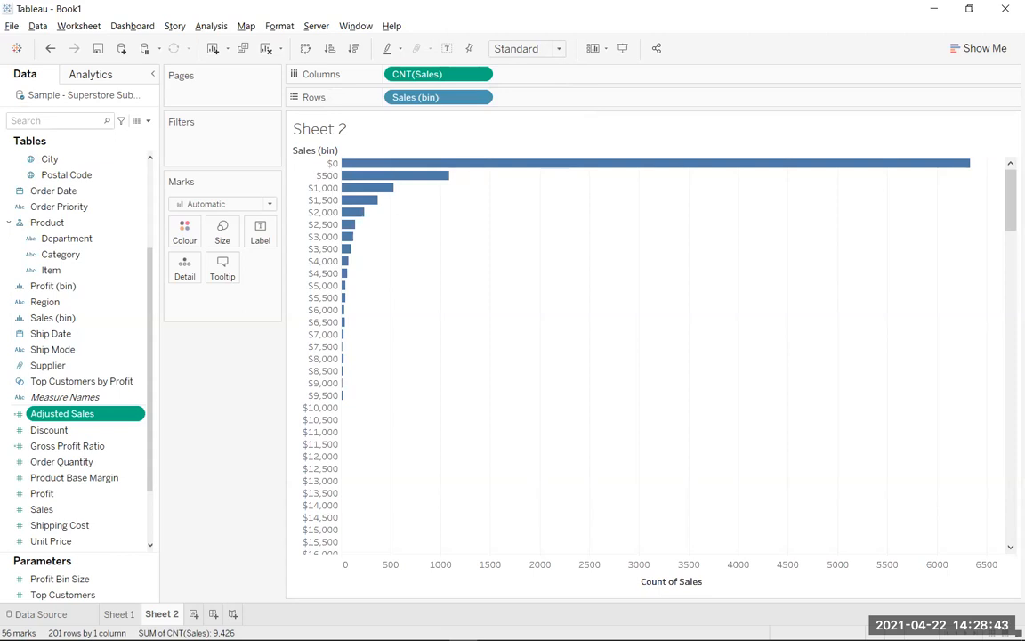
Create an Adjusted Sales (bin) field with a bin size of 500 and replace Sales (bin) on rows with it.
{"action": "left_click", "coordinate": [138, 415]}
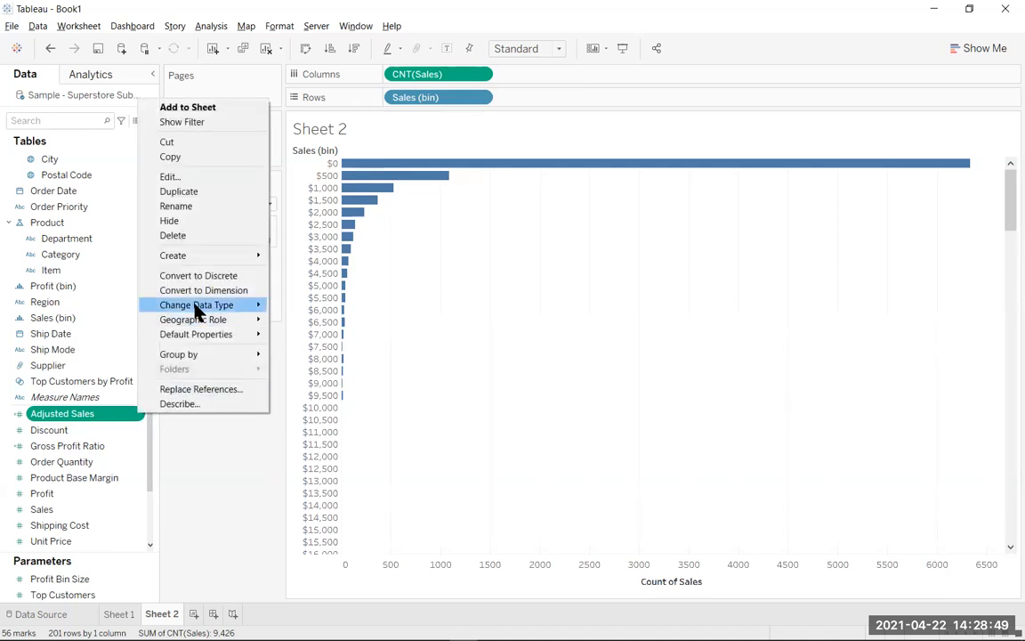
{"action": "mouse_move", "coordinate": [187, 257]}
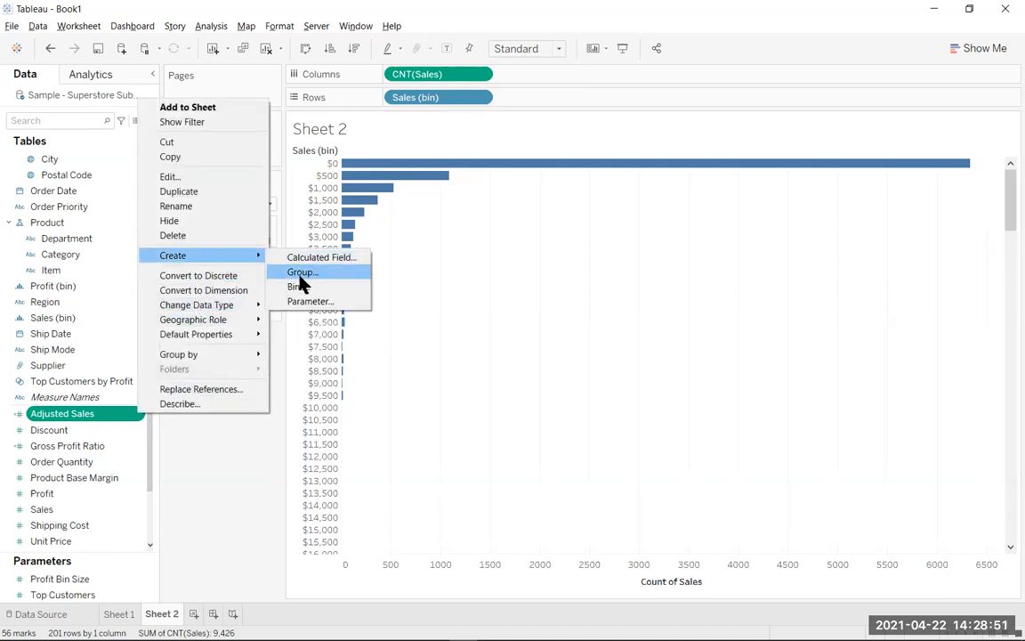
{"action": "left_click", "coordinate": [299, 288]}
{"action": "left_click_drag", "start_coordinate": [486, 297], "coordinate": [424, 297]}
{"action": "type", "text": "500"}
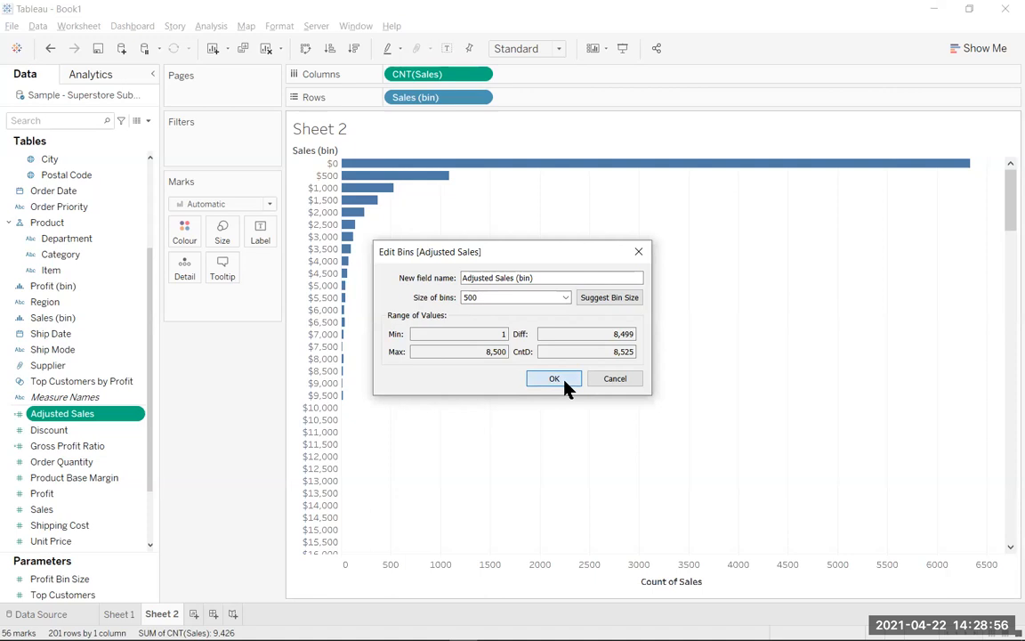
{"action": "left_click", "coordinate": [568, 386]}
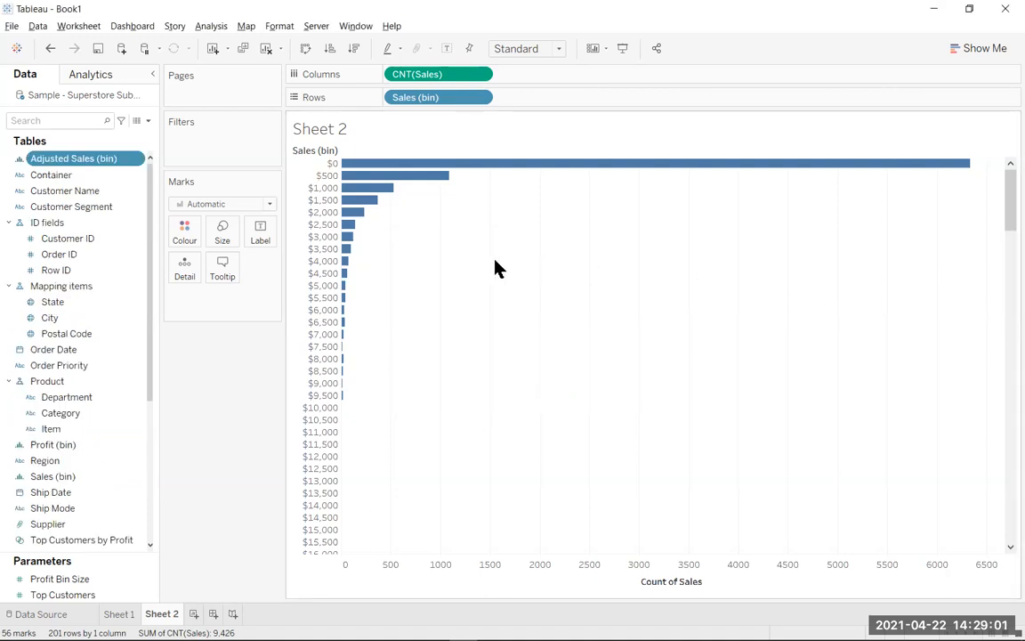
{"action": "left_click_drag", "start_coordinate": [83, 161], "coordinate": [437, 107]}
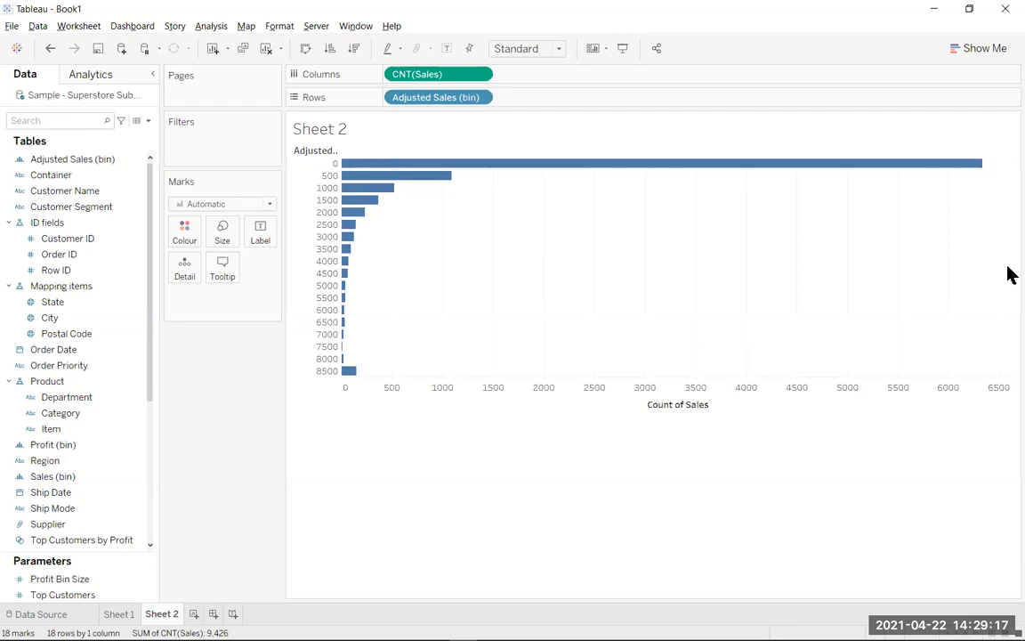
Connect to the Excel workbook Sample - Superstore.xls in the Video folder as a new data source.
{"action": "left_click", "coordinate": [16, 49]}
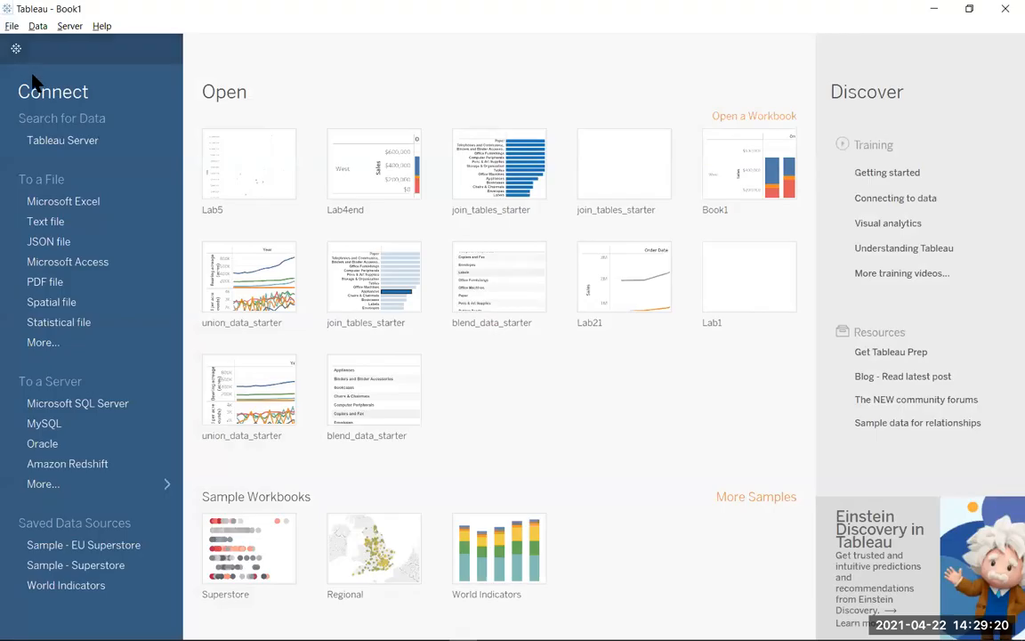
{"action": "left_click", "coordinate": [86, 202]}
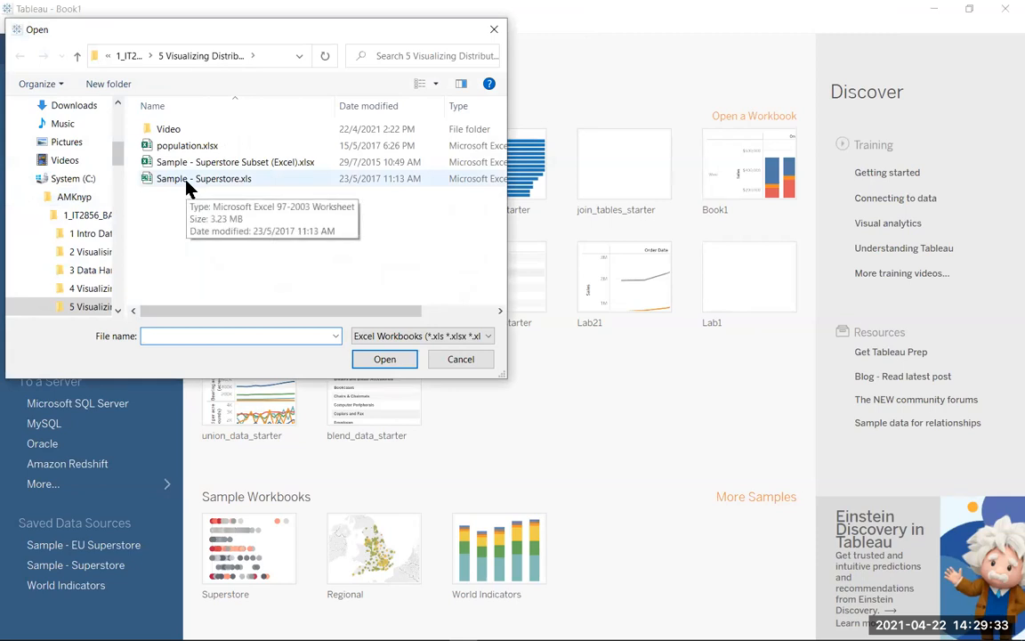
{"action": "left_click", "coordinate": [194, 187]}
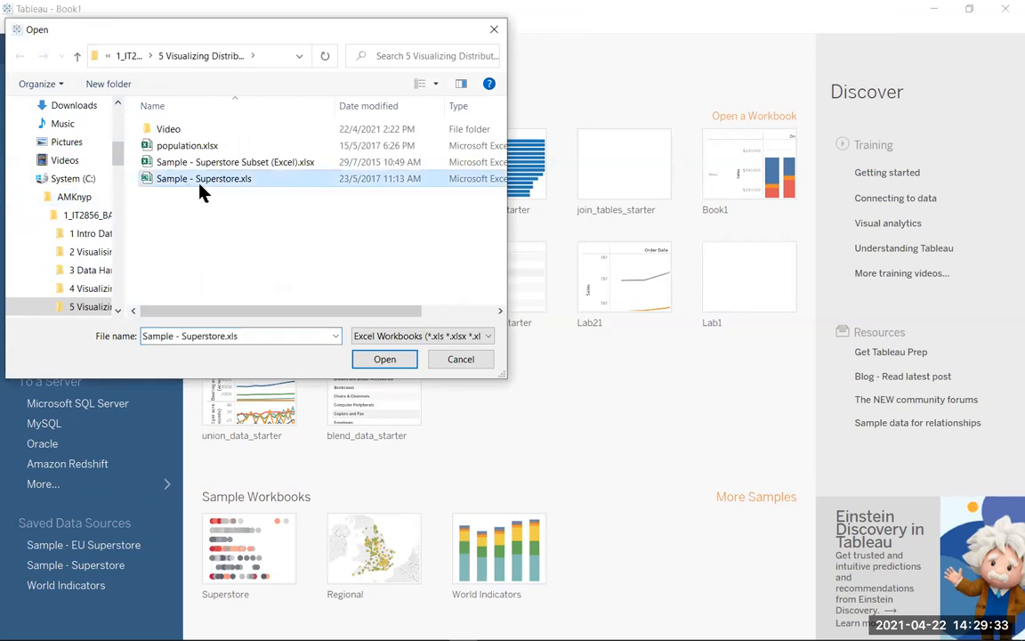
{"action": "double_click", "coordinate": [165, 130]}
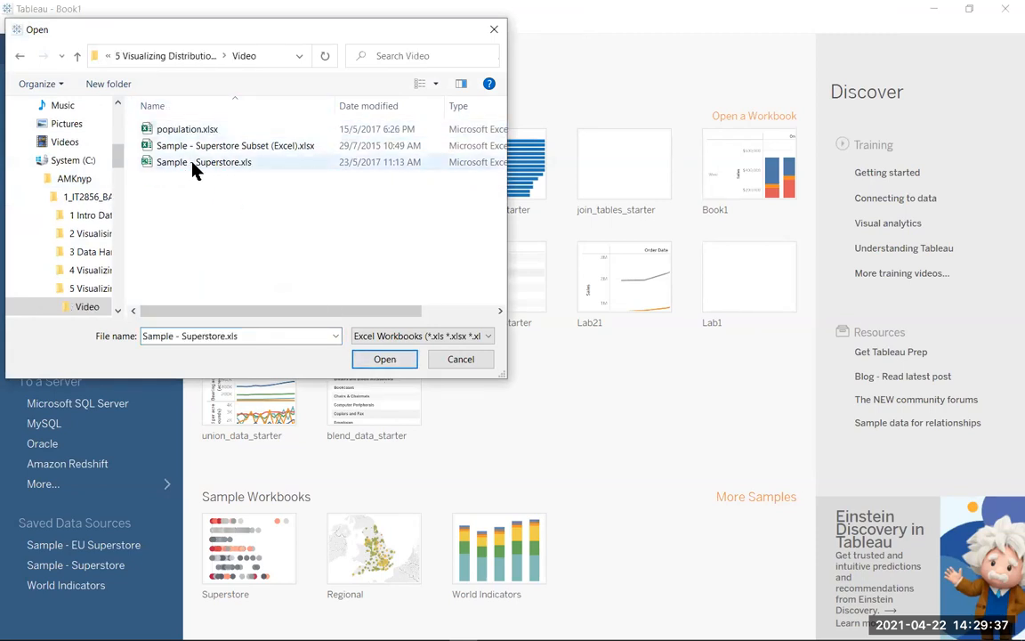
{"action": "left_click", "coordinate": [194, 164]}
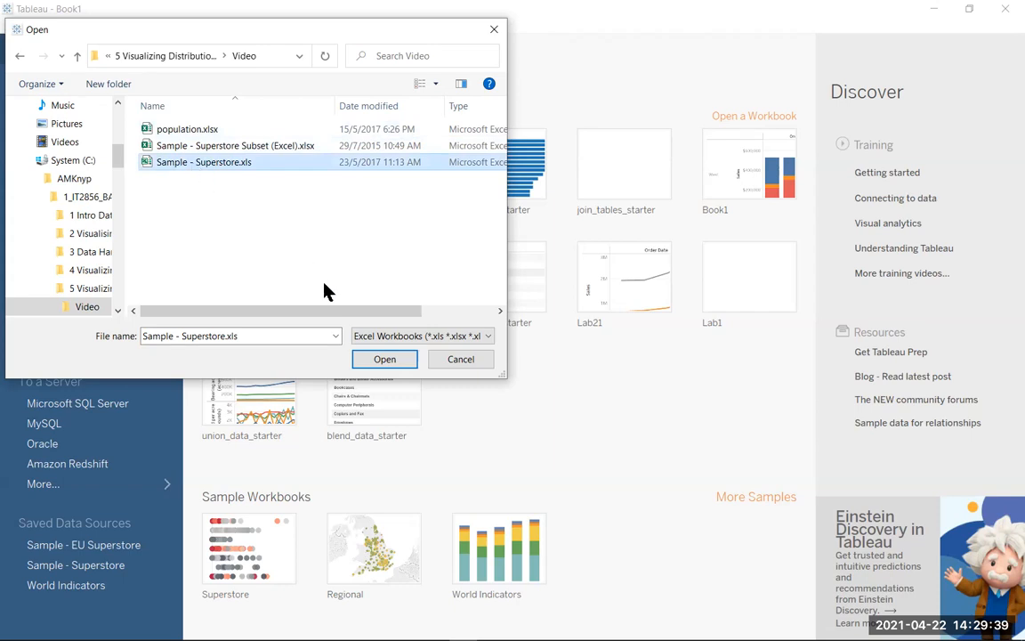
{"action": "left_click", "coordinate": [385, 360]}
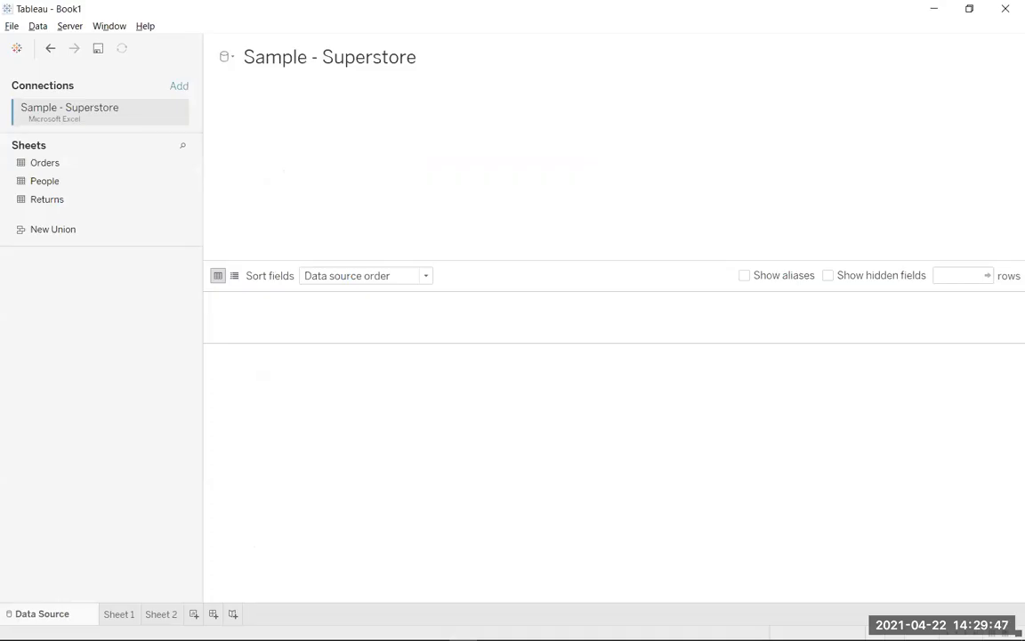
Add the Orders table to the Sample - Superstore data source and create a new worksheet.
{"action": "left_click_drag", "start_coordinate": [39, 160], "coordinate": [75, 160]}
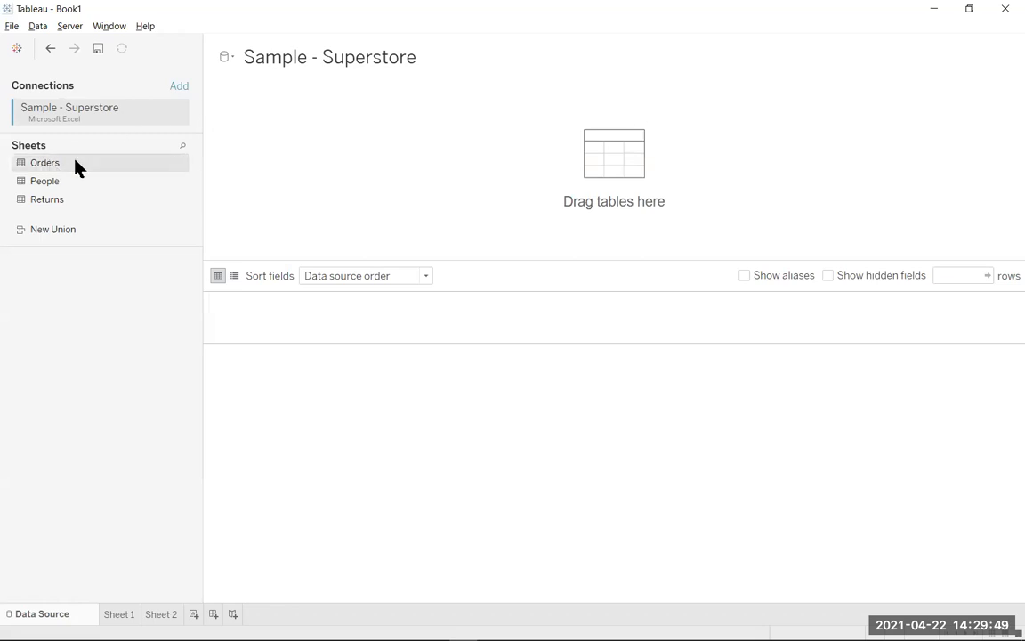
{"action": "left_click_drag", "start_coordinate": [401, 163], "coordinate": [400, 163]}
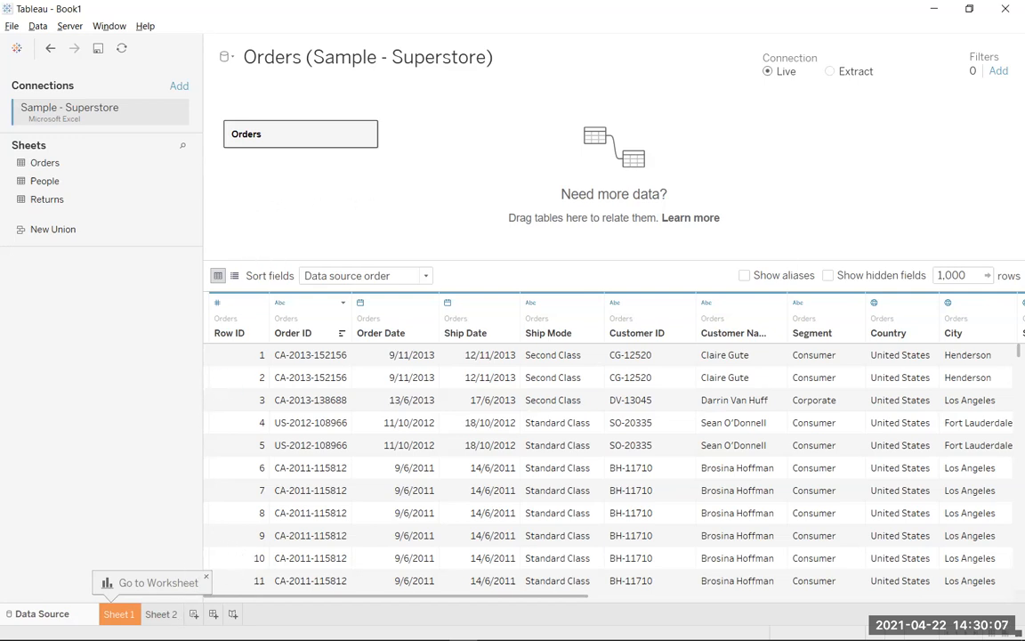
{"action": "left_click", "coordinate": [194, 614]}
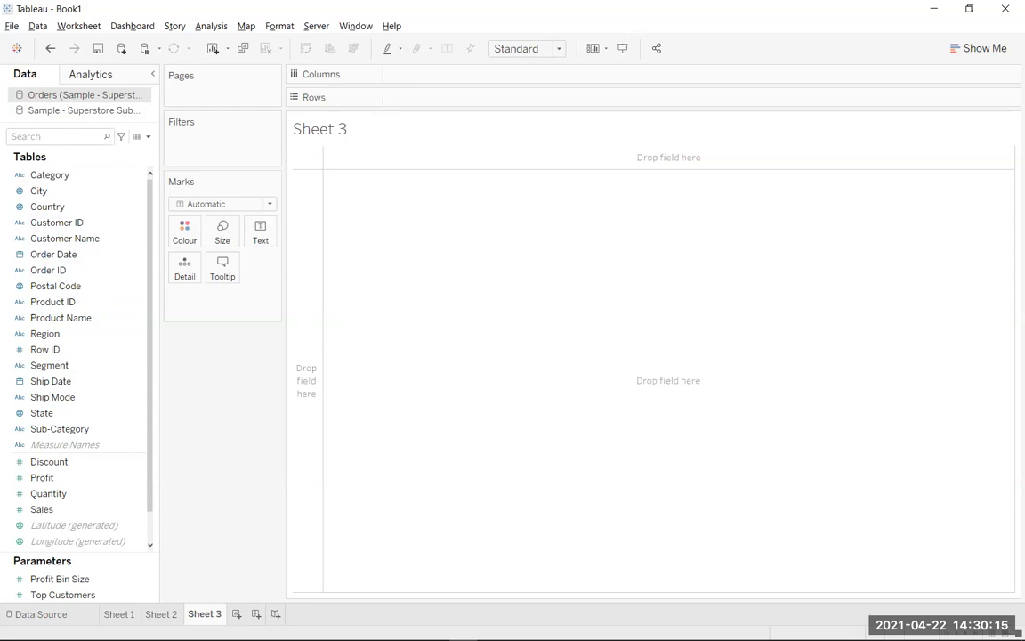
Build a bar chart on Sheet 3 with Segment and Region on columns and Discount on rows.
{"action": "left_click", "coordinate": [67, 367]}
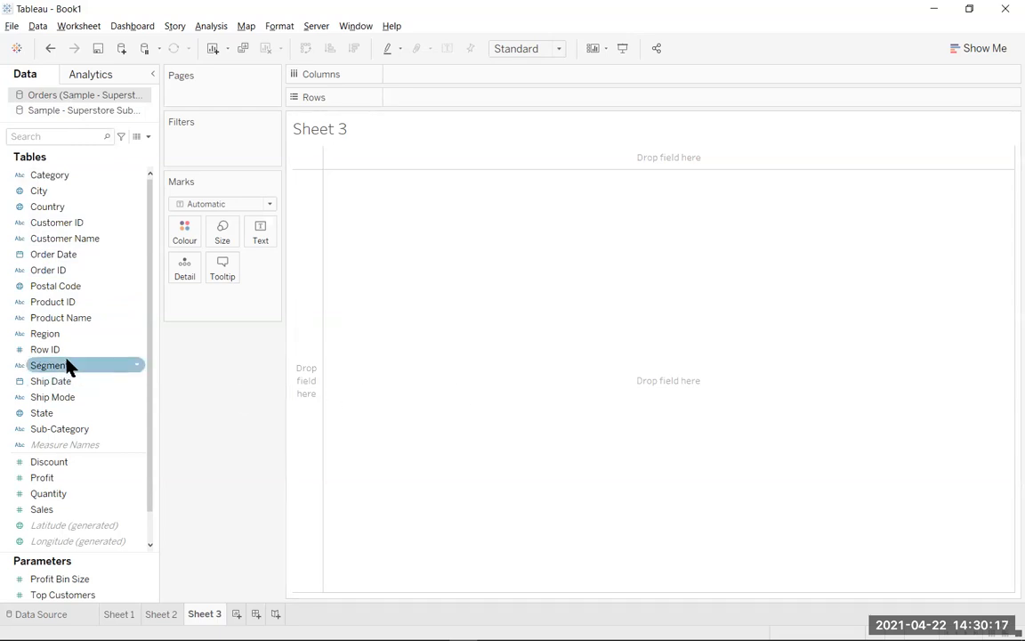
{"action": "left_click_drag", "start_coordinate": [67, 365], "coordinate": [425, 78]}
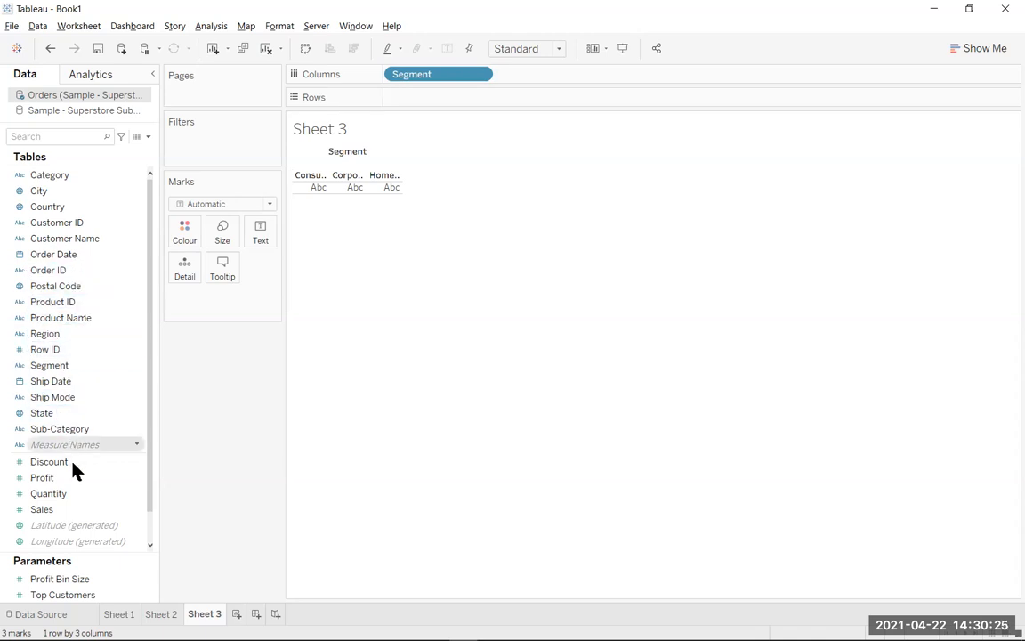
{"action": "left_click_drag", "start_coordinate": [78, 463], "coordinate": [440, 102]}
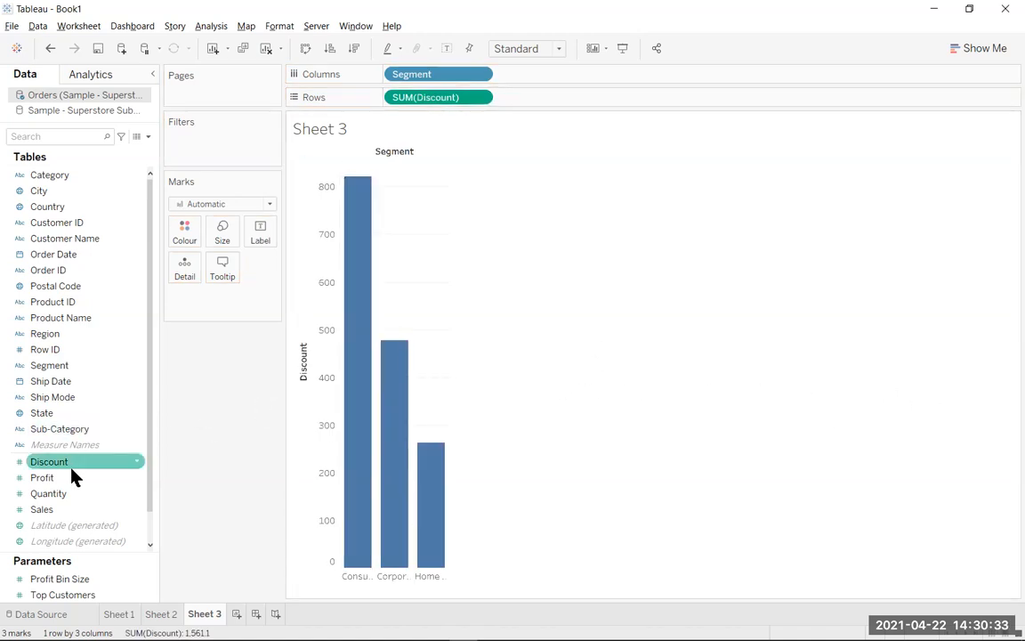
{"action": "left_click", "coordinate": [73, 341]}
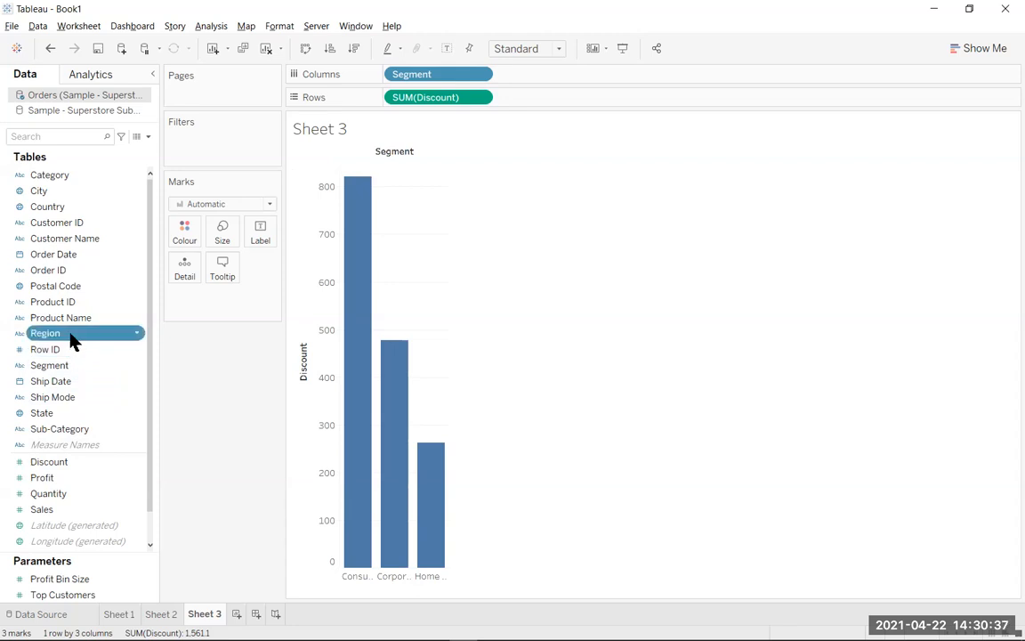
{"action": "left_click", "coordinate": [71, 334]}
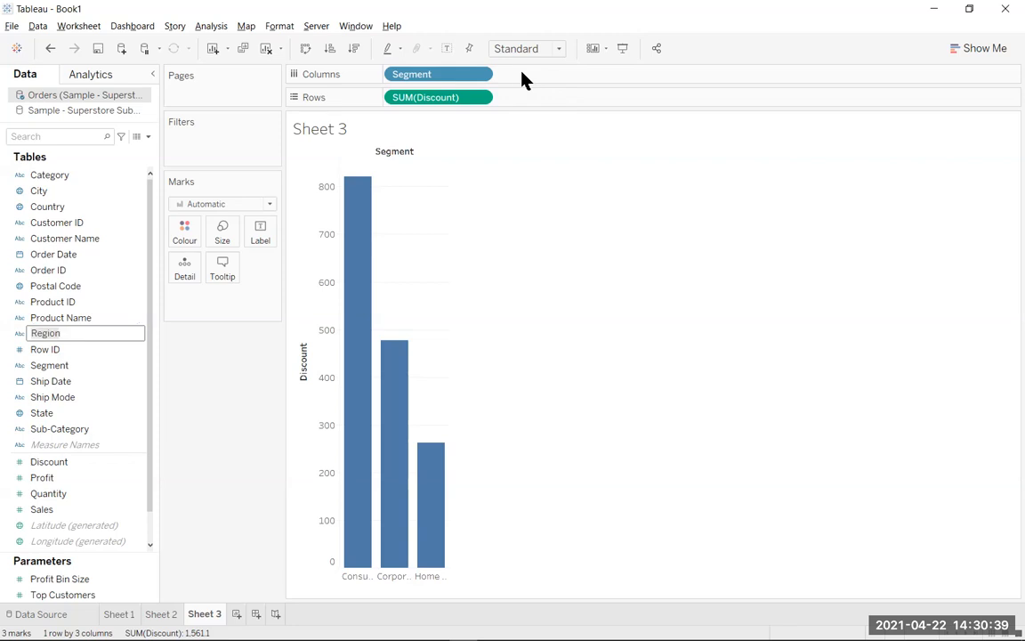
{"action": "left_click_drag", "start_coordinate": [24, 338], "coordinate": [551, 83]}
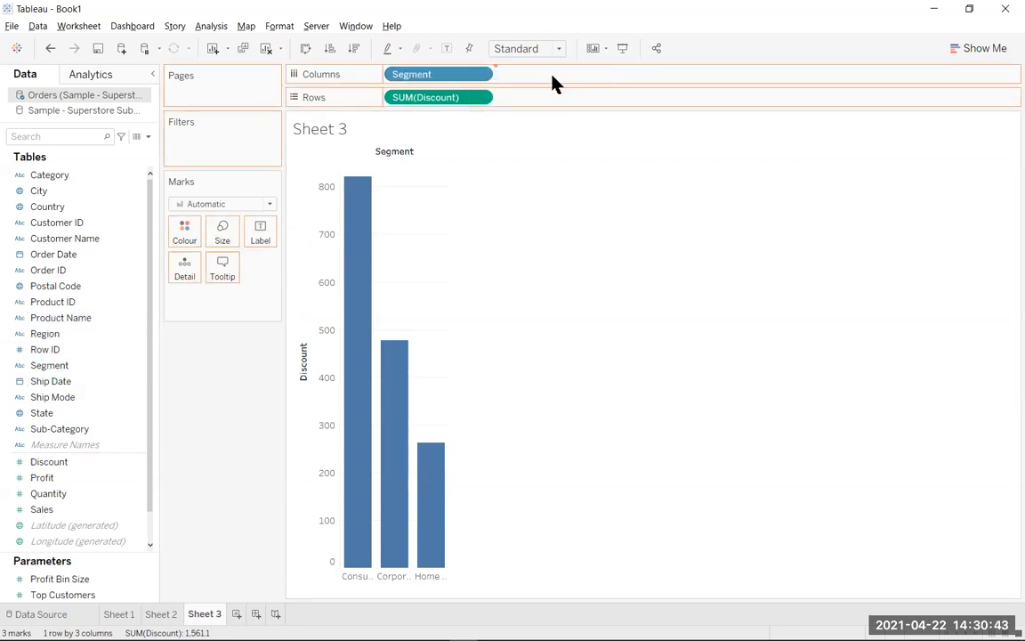
Try the horizontal bars chart type on Sheet 3, and convert the view to a box-and-whisker plot.
{"action": "left_click", "coordinate": [978, 48]}
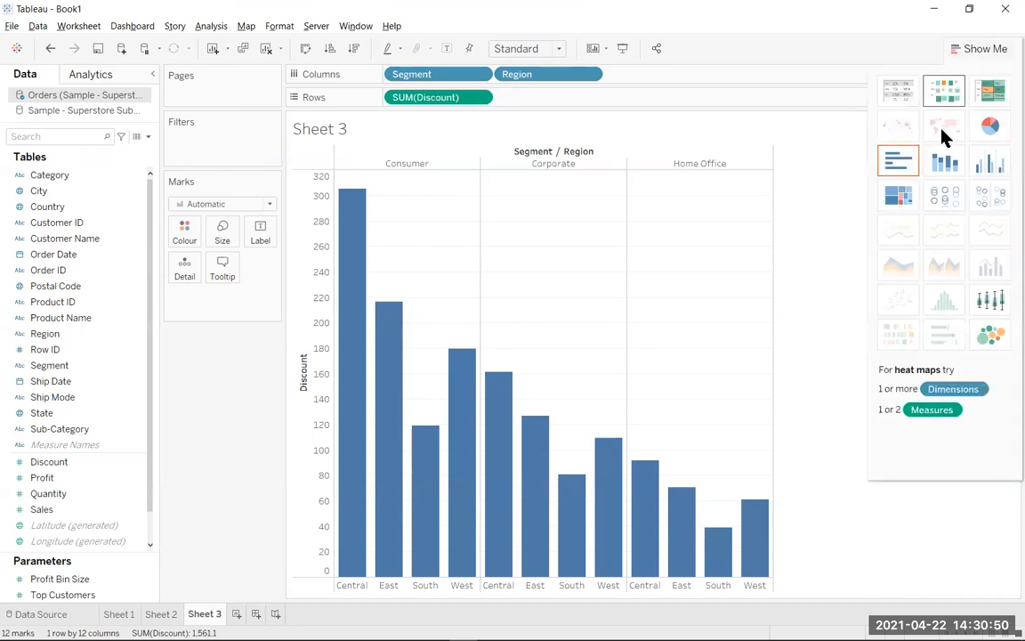
{"action": "left_click", "coordinate": [898, 161]}
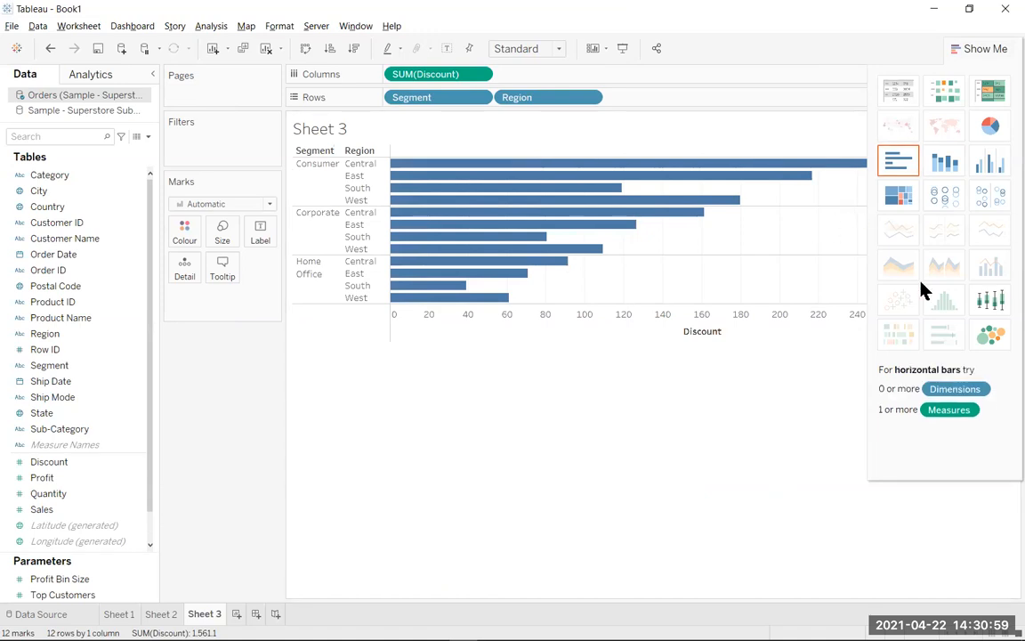
{"action": "left_click", "coordinate": [992, 298]}
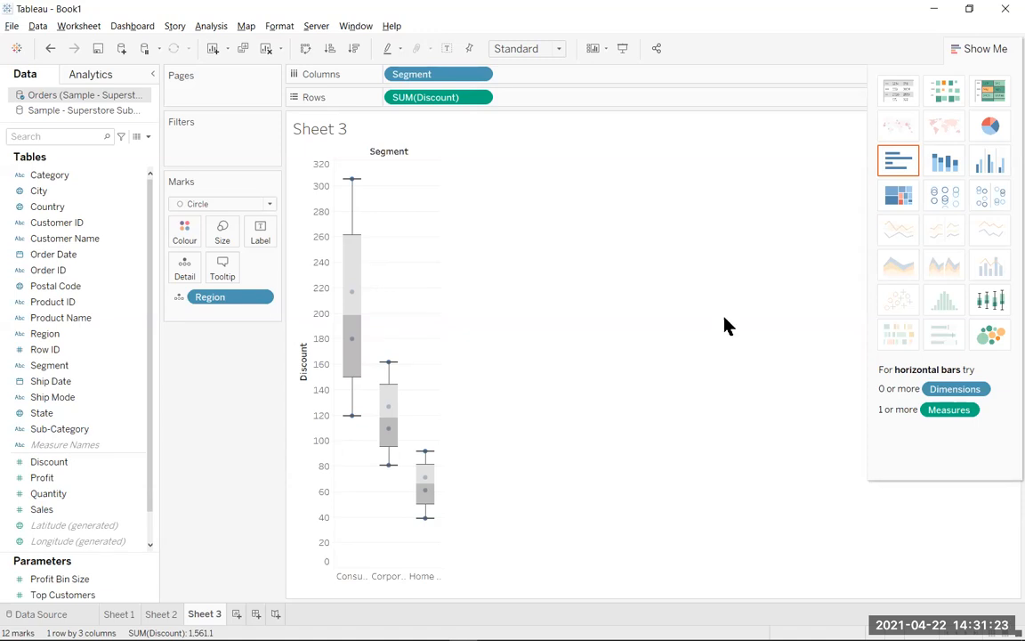
Move Region from the marks detail to columns after Segment and turn off aggregation of measures.
{"action": "left_click_drag", "start_coordinate": [211, 303], "coordinate": [525, 83]}
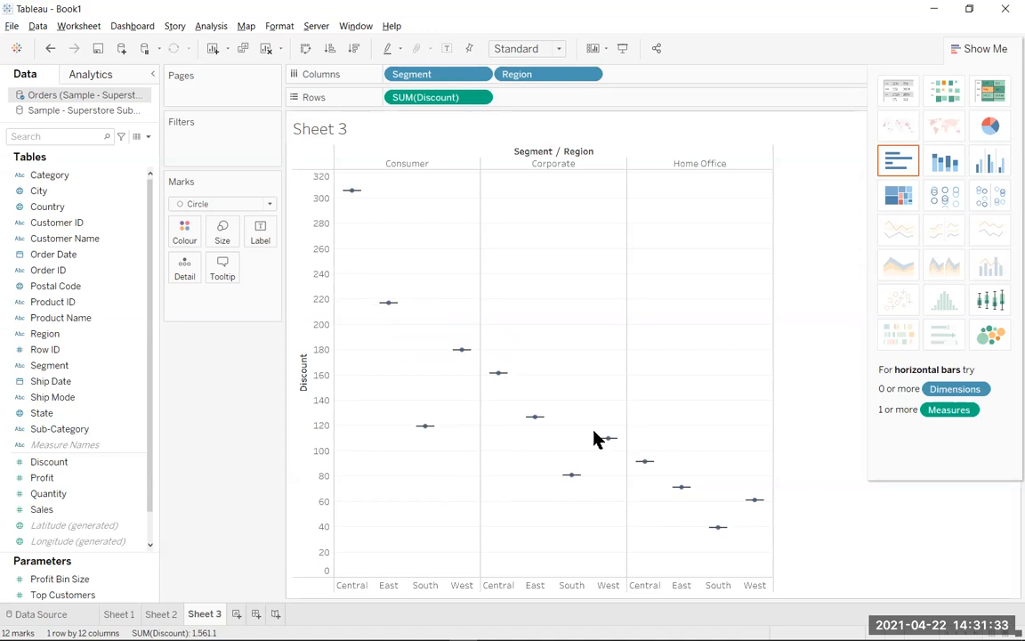
{"action": "left_click", "coordinate": [199, 27]}
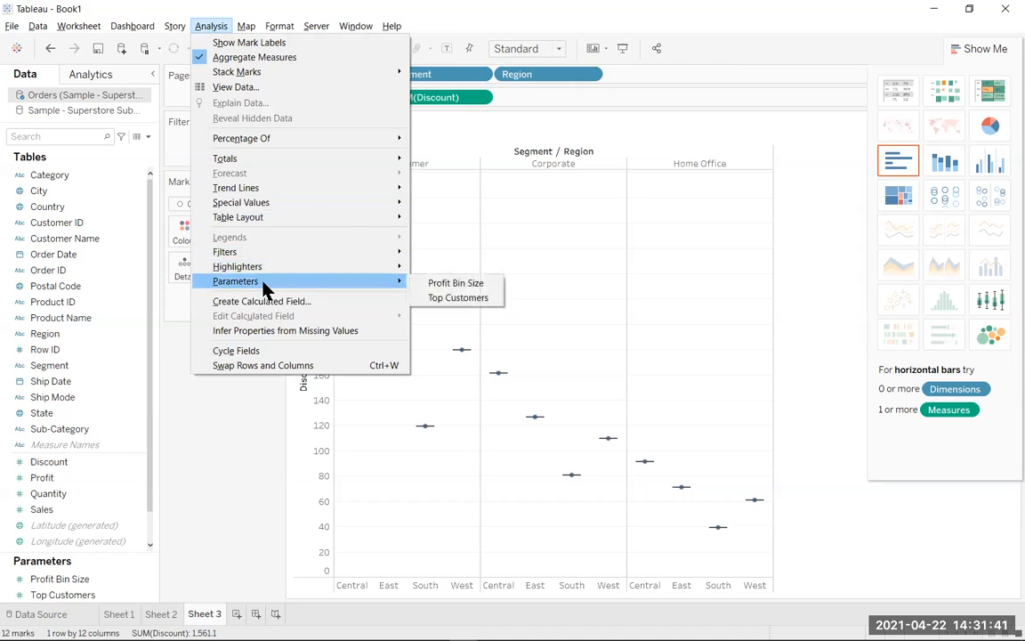
{"action": "left_click", "coordinate": [259, 59]}
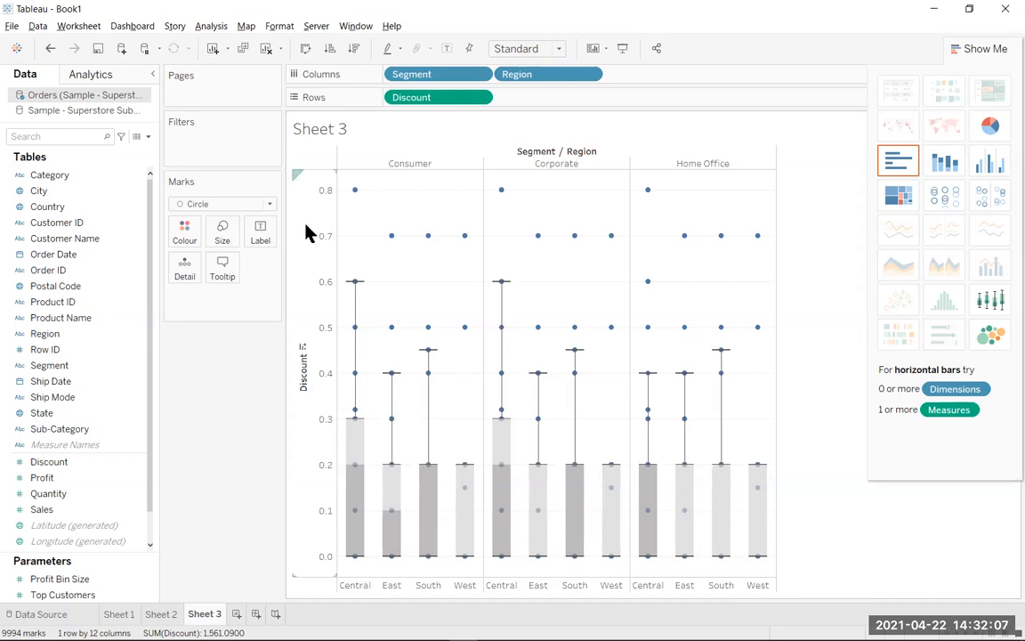
Swap the rows and columns of the Sheet 3 box plot and reverse the scale of the Discount axis.
{"action": "left_click", "coordinate": [306, 48]}
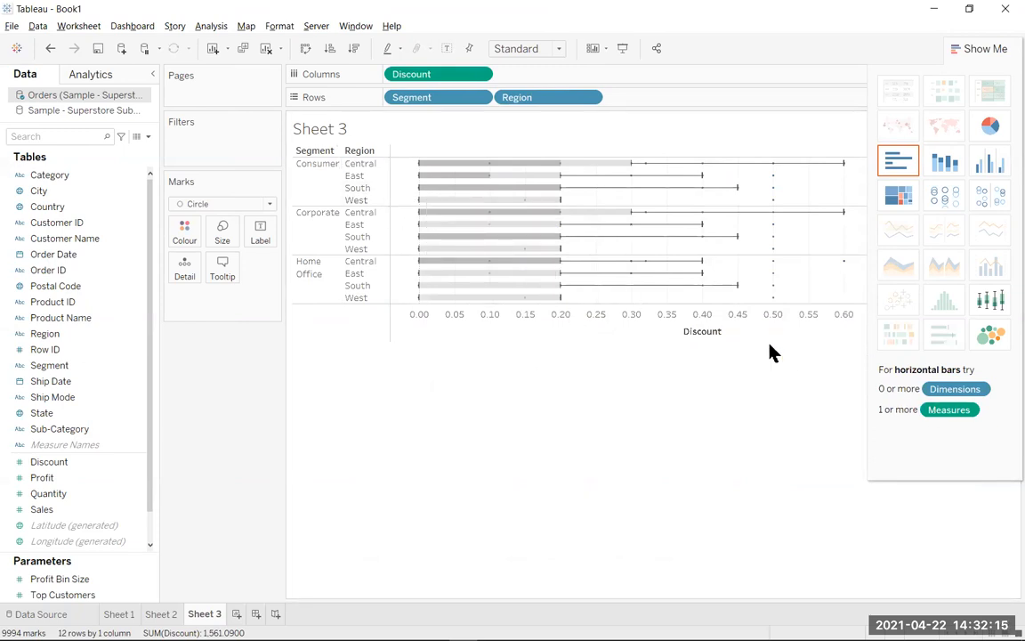
{"action": "left_click", "coordinate": [601, 336]}
{"action": "right_click", "coordinate": [601, 336]}
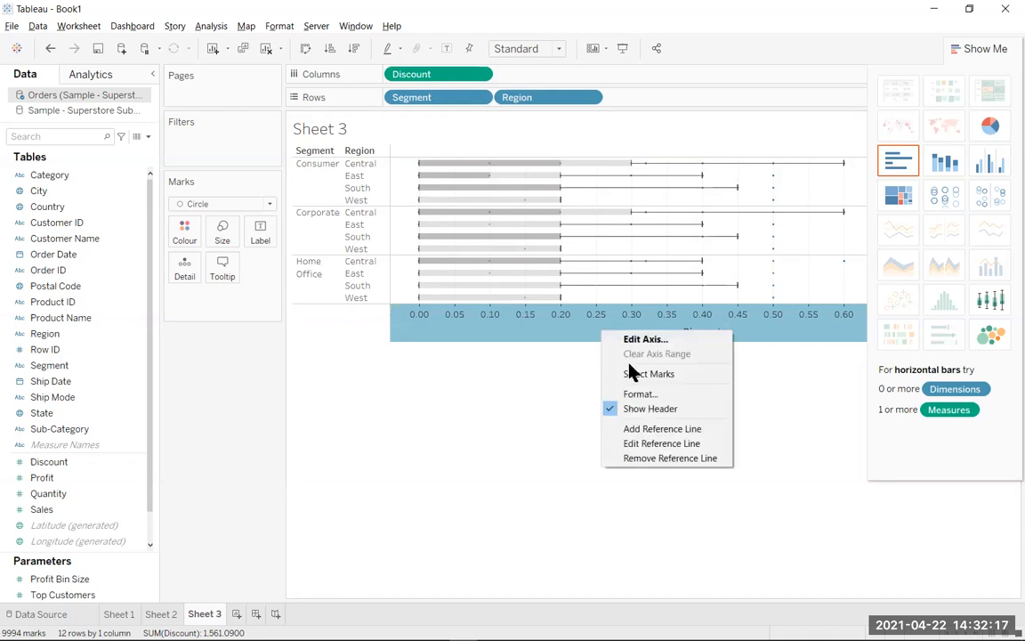
{"action": "left_click", "coordinate": [637, 340]}
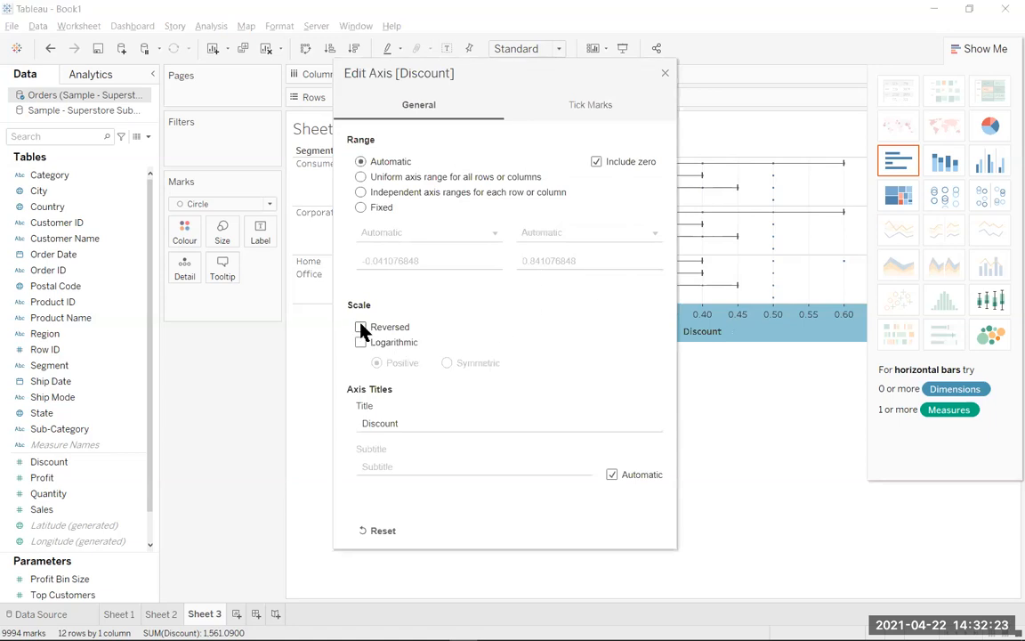
{"action": "left_click", "coordinate": [361, 327]}
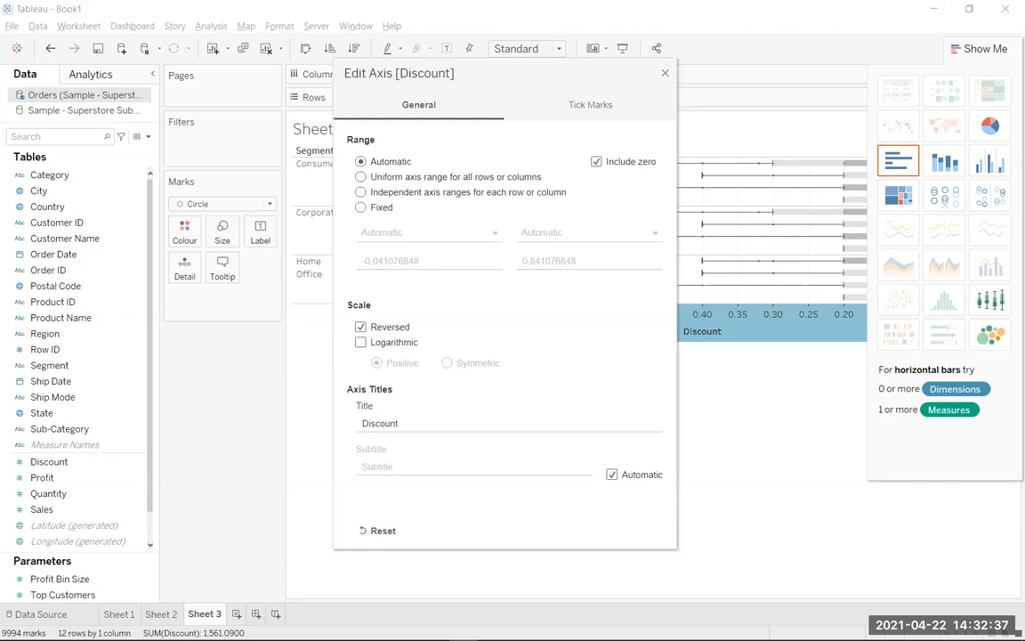
{"action": "left_click", "coordinate": [666, 75]}
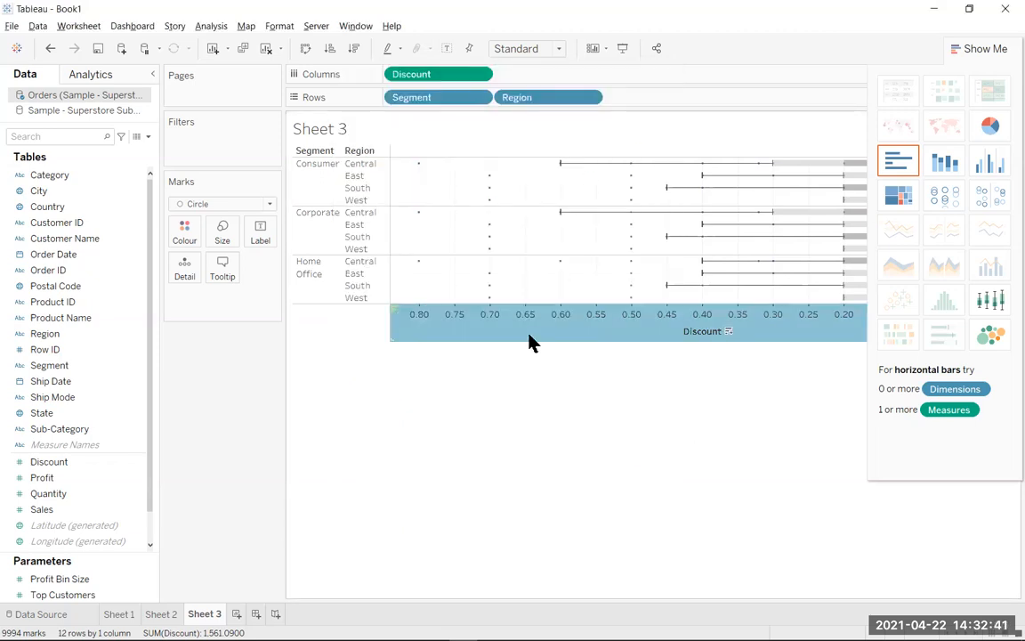
Set the box plot fill to Orange on the Discount axis and fit the sheet to Entire View.
{"action": "right_click", "coordinate": [530, 343]}
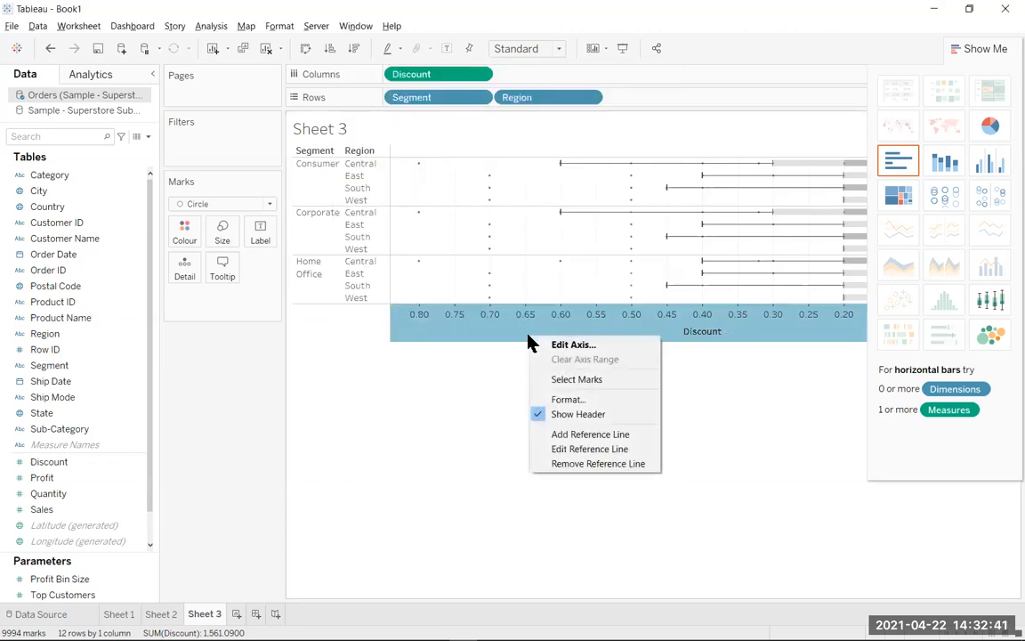
{"action": "left_click", "coordinate": [578, 450]}
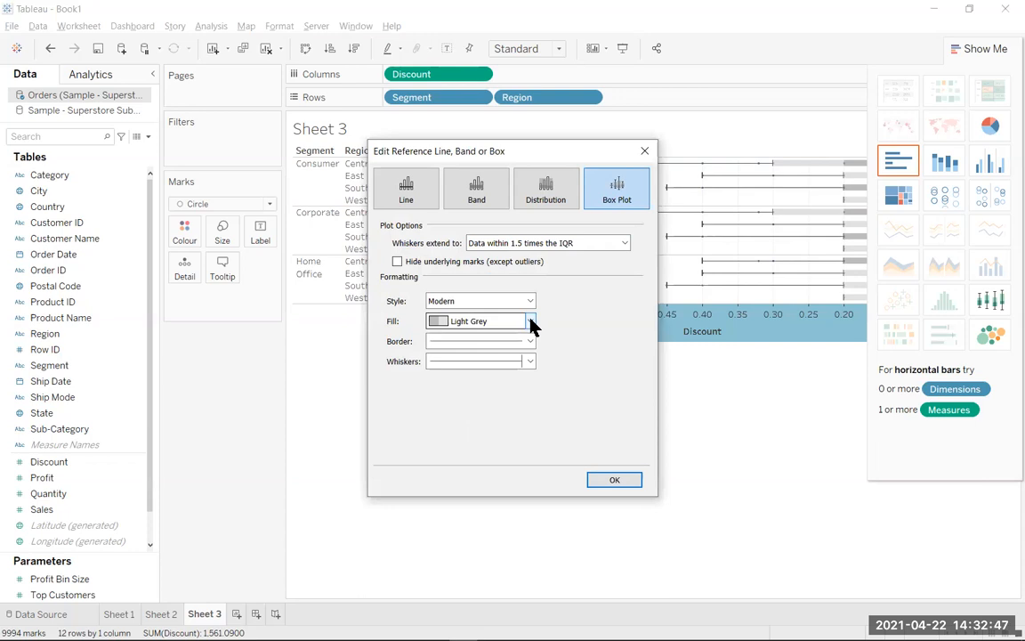
{"action": "left_click", "coordinate": [529, 322]}
{"action": "left_click", "coordinate": [485, 351]}
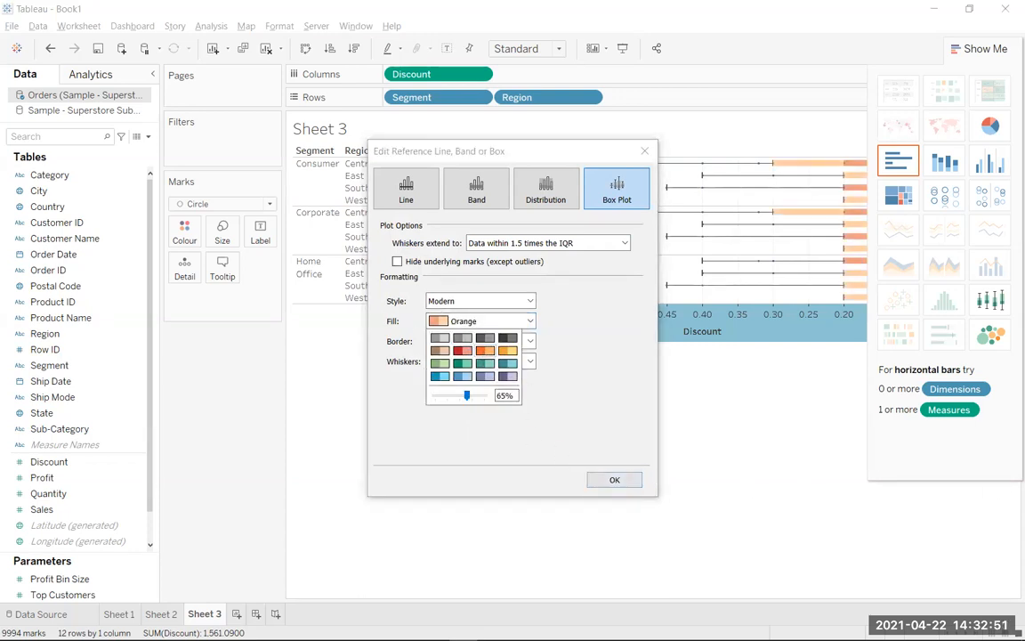
{"action": "left_click", "coordinate": [613, 482]}
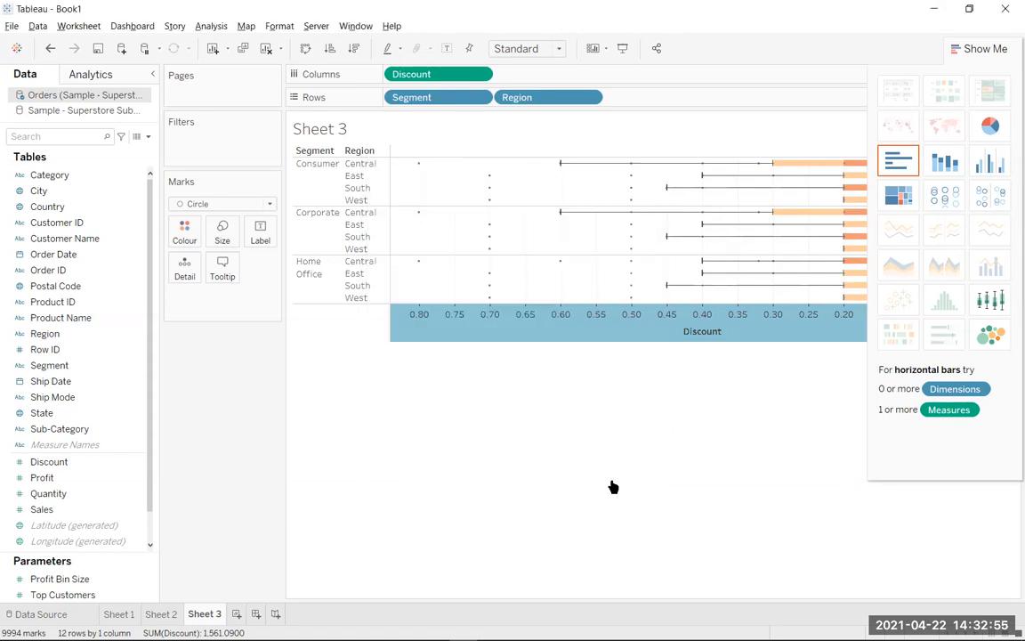
{"action": "left_click", "coordinate": [558, 48]}
{"action": "left_click", "coordinate": [545, 103]}
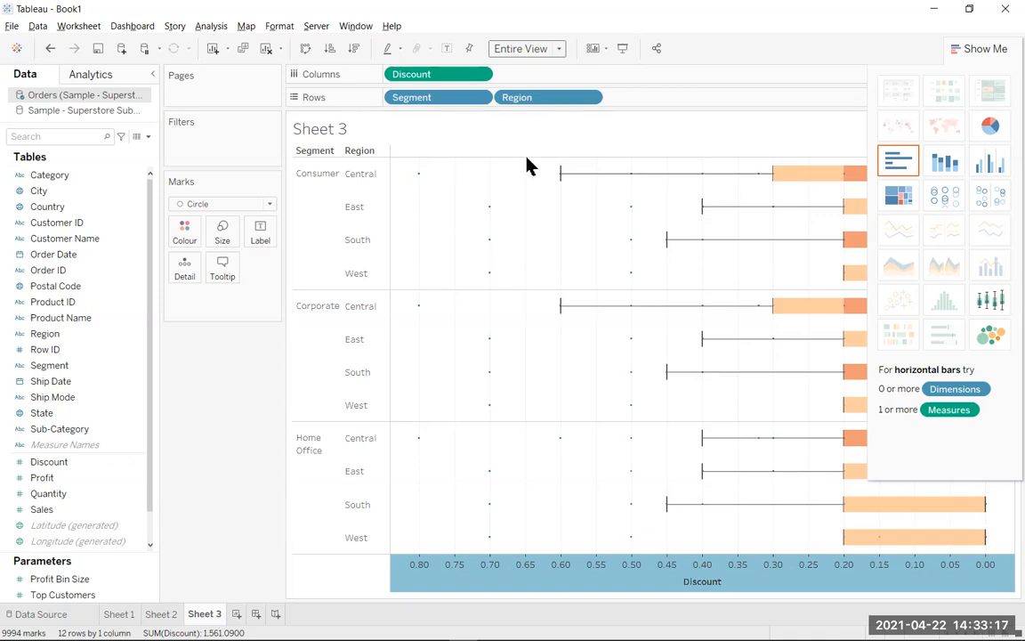
Turn off the reversed scale on the Discount axis.
{"action": "right_click", "coordinate": [579, 584]}
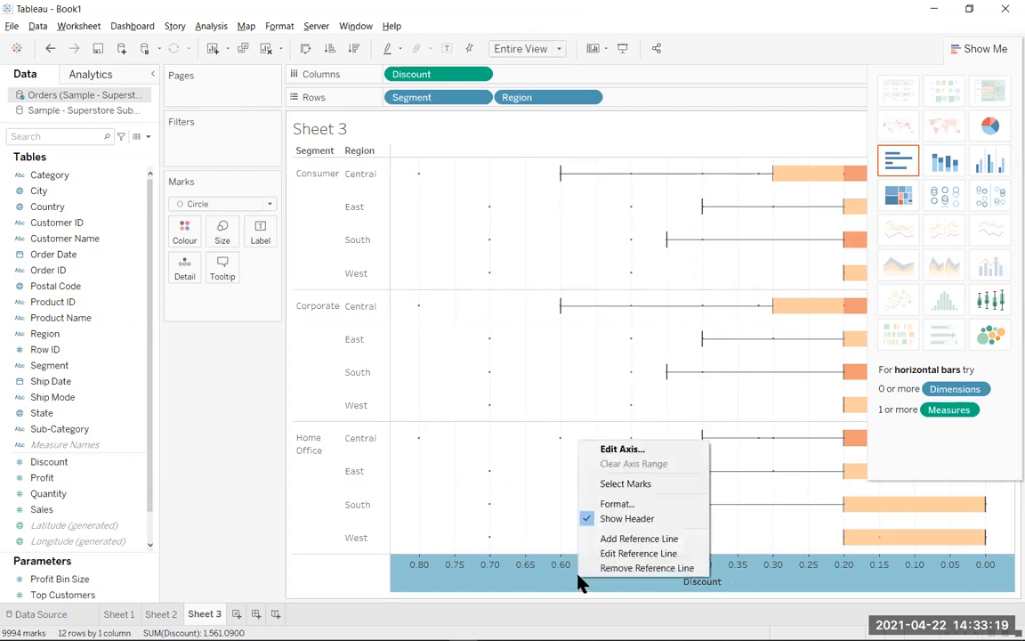
{"action": "left_click", "coordinate": [622, 450]}
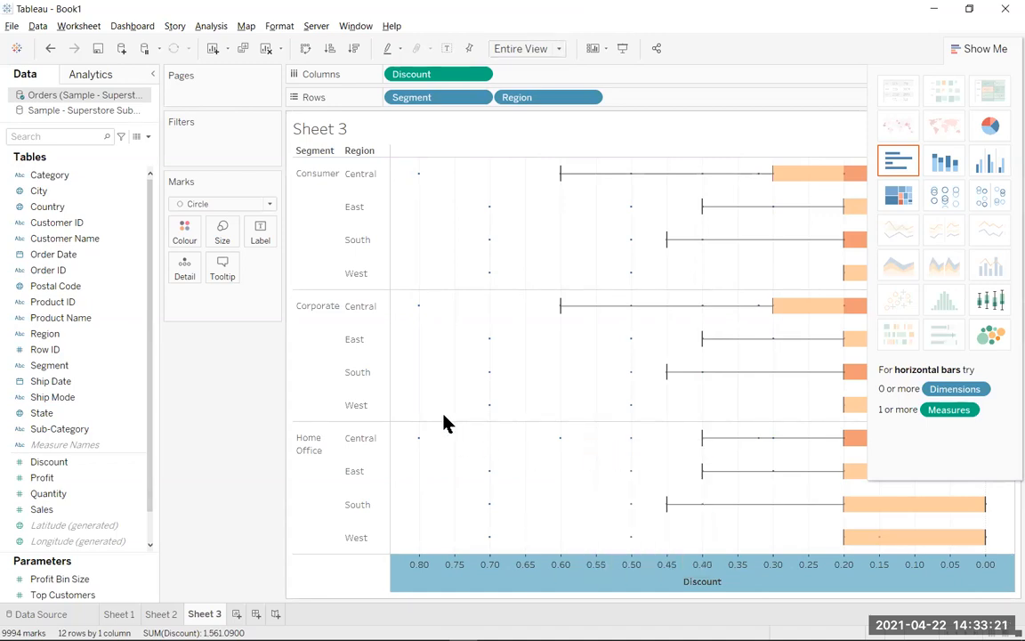
{"action": "left_click", "coordinate": [361, 328]}
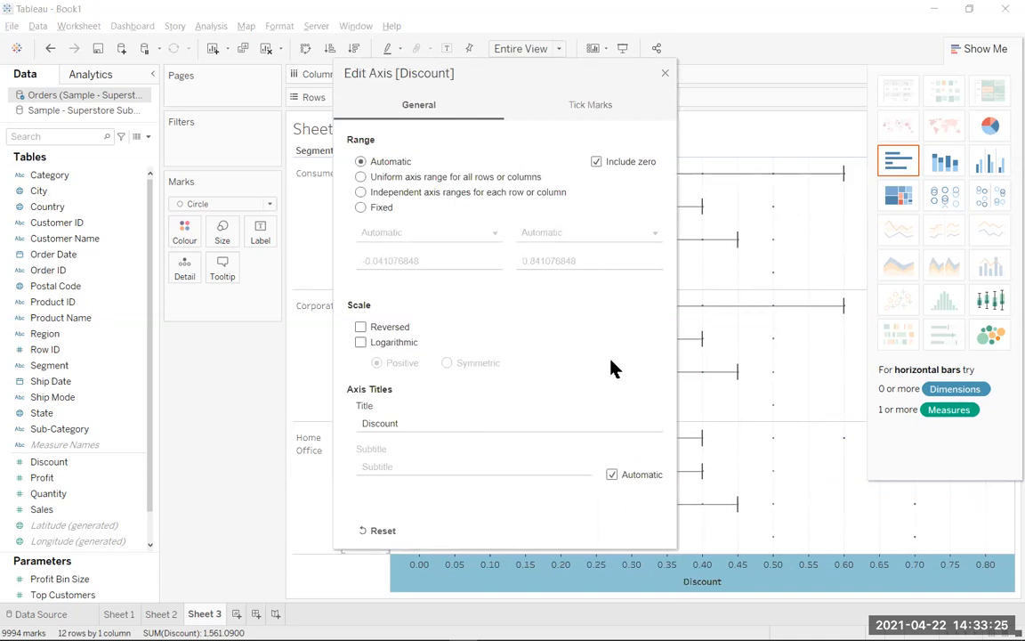
{"action": "left_click", "coordinate": [666, 74]}
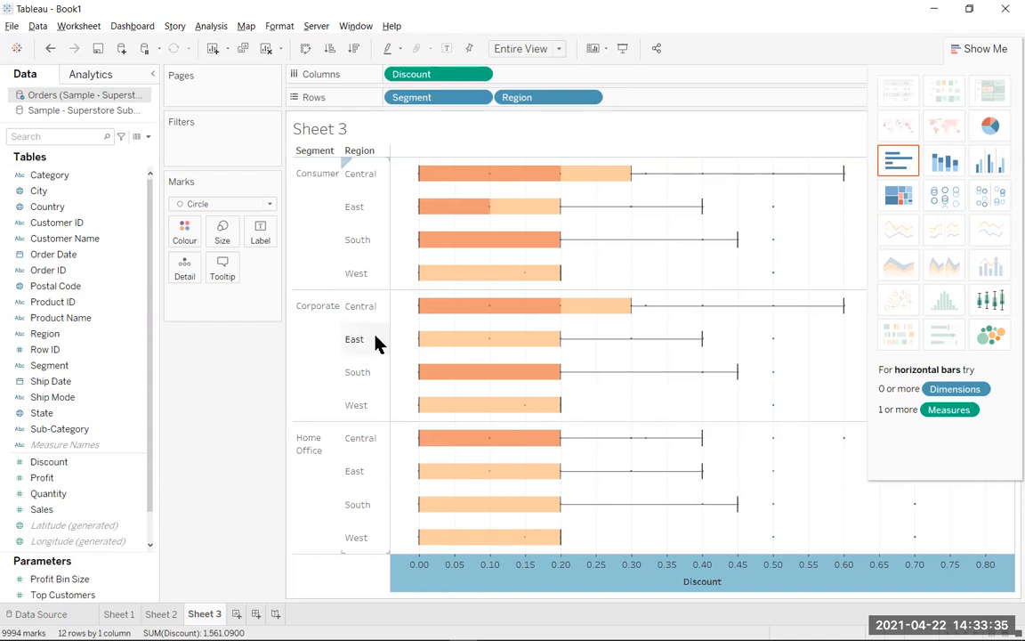
Connect to the Microsoft Excel file population.xlsx as a new data source.
{"action": "left_click", "coordinate": [17, 52]}
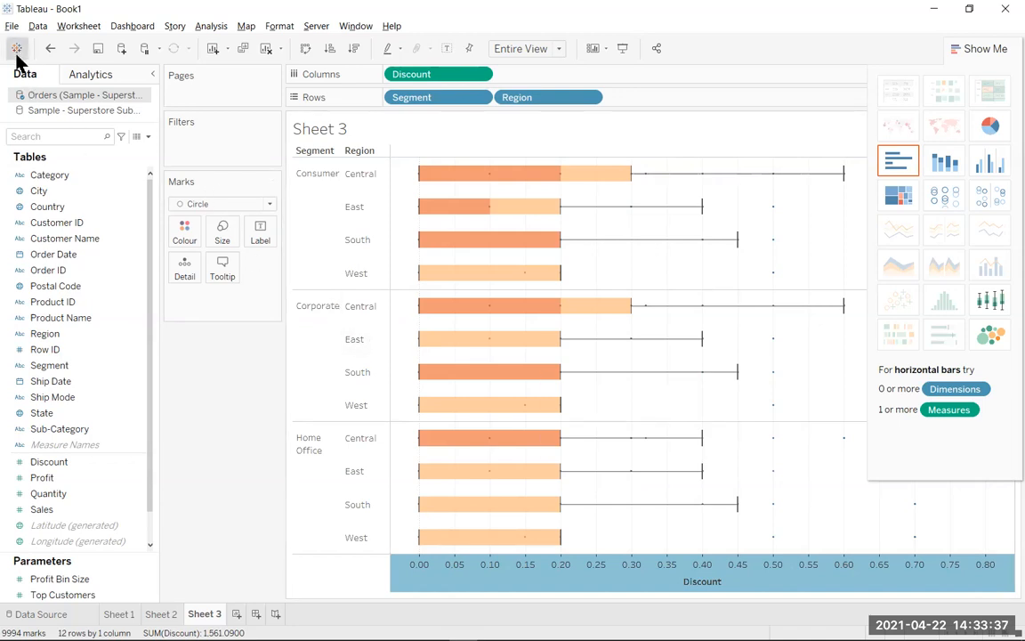
{"action": "left_click", "coordinate": [75, 207]}
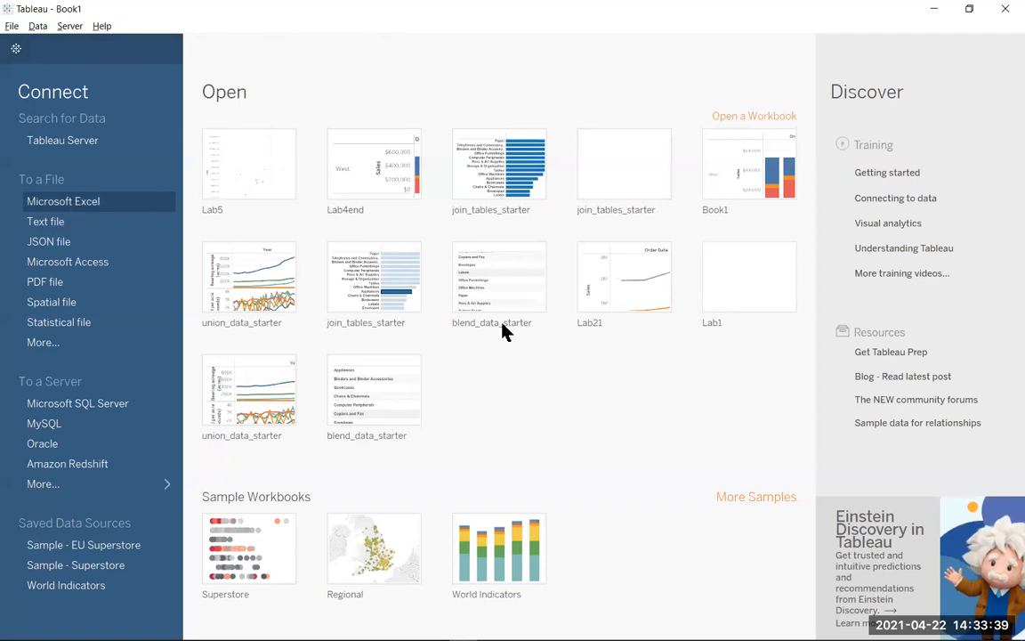
{"action": "left_click", "coordinate": [188, 130]}
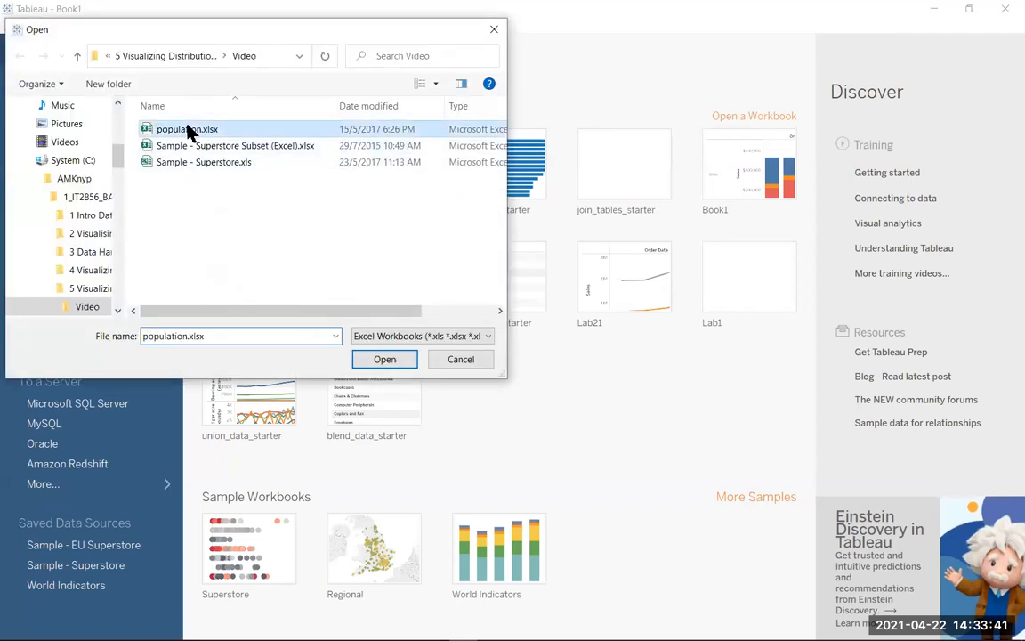
{"action": "left_click", "coordinate": [385, 358]}
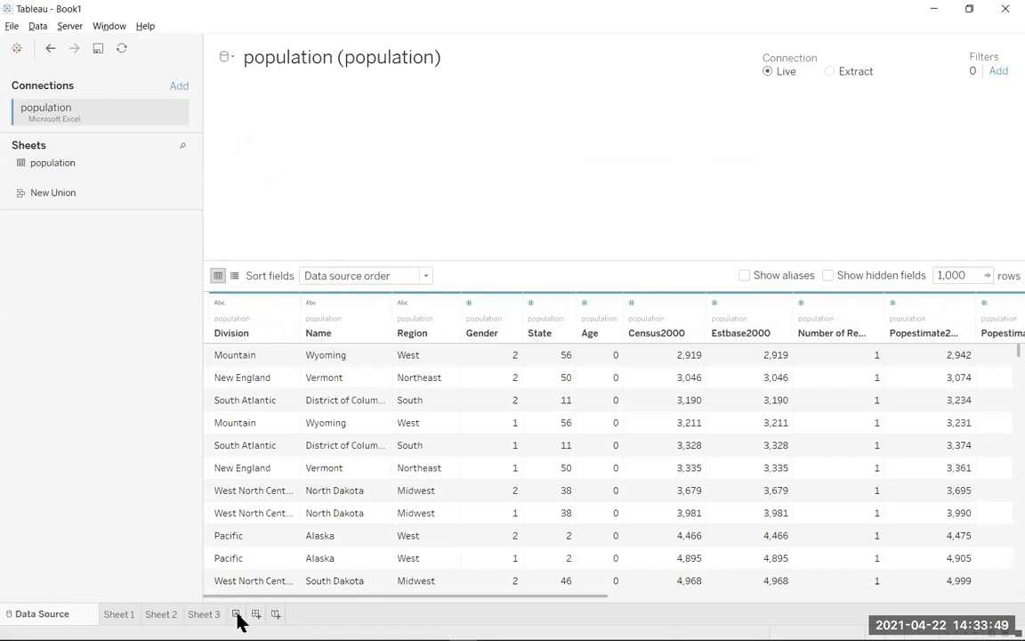
Create a new worksheet and make the population data source active on it.
{"action": "left_click", "coordinate": [236, 614]}
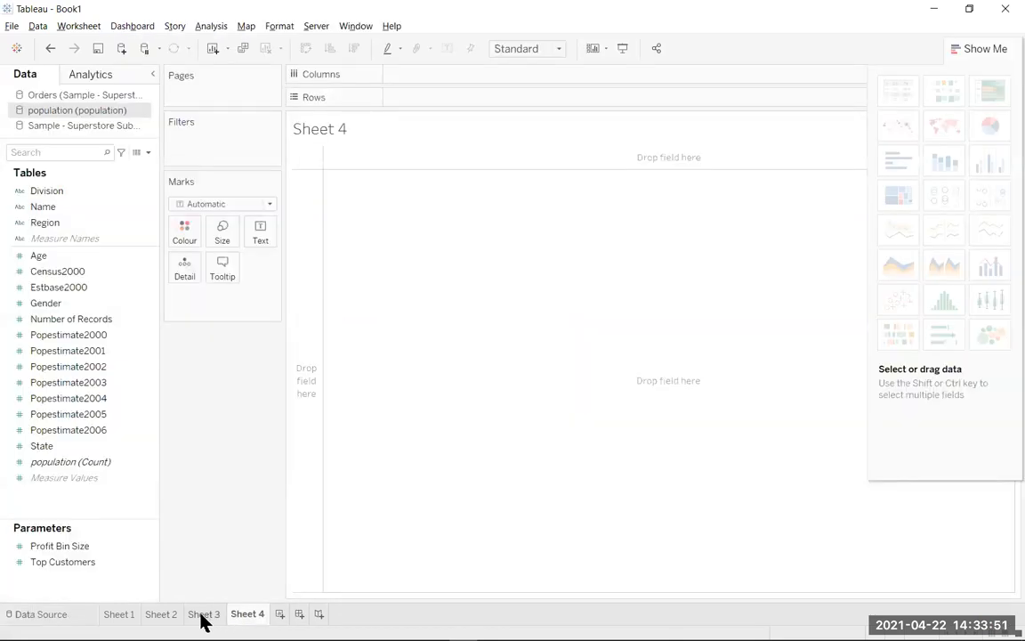
{"action": "left_click", "coordinate": [202, 616]}
{"action": "left_click", "coordinate": [247, 615]}
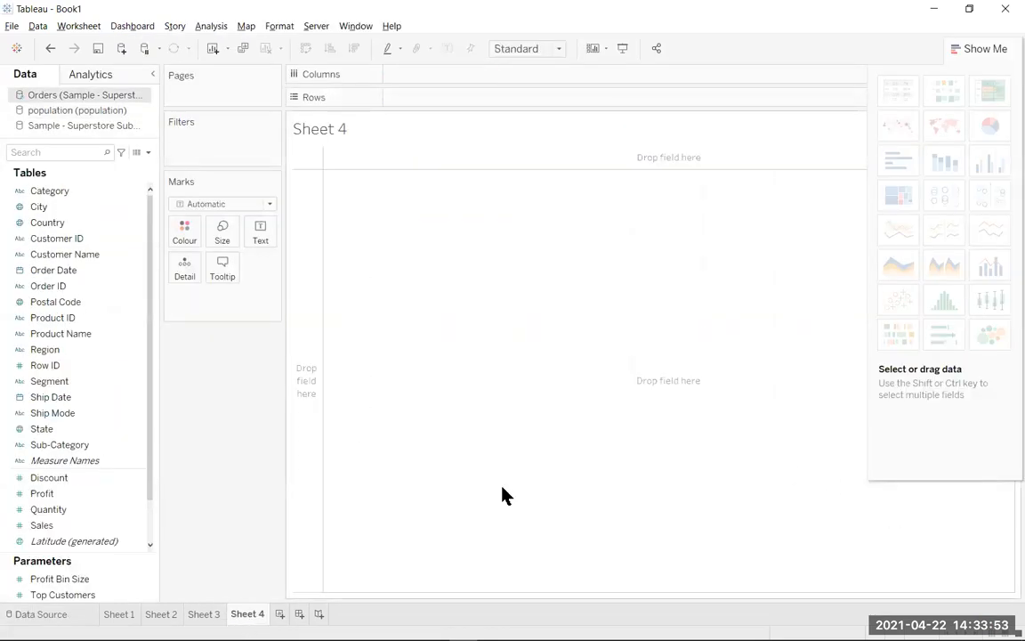
{"action": "left_click", "coordinate": [83, 112]}
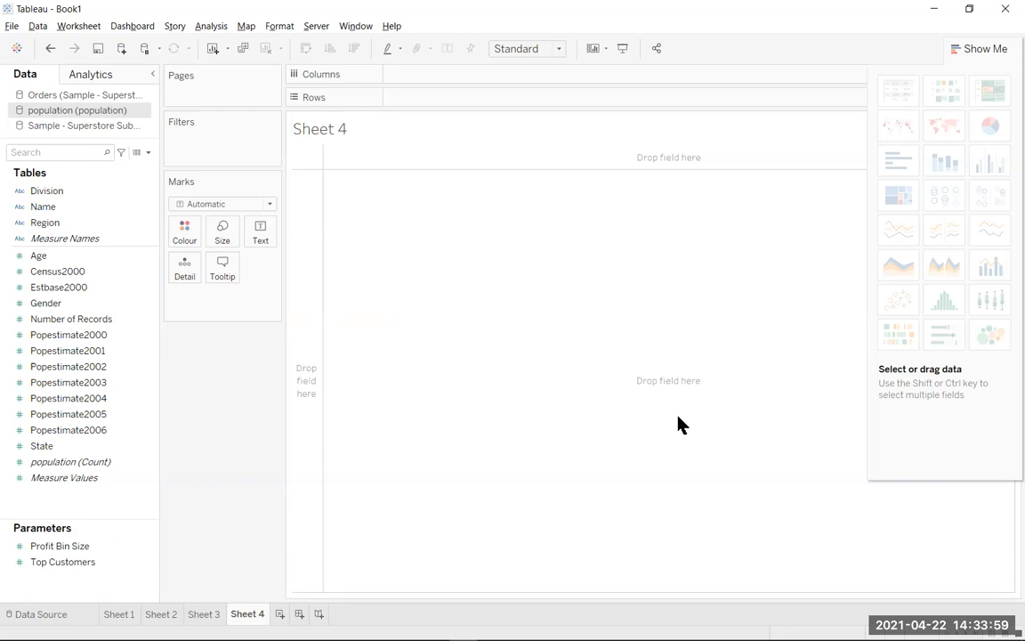
Create bins of size 10 from the Age field and place the binned field on rows.
{"action": "left_click", "coordinate": [122, 263]}
{"action": "right_click", "coordinate": [122, 264]}
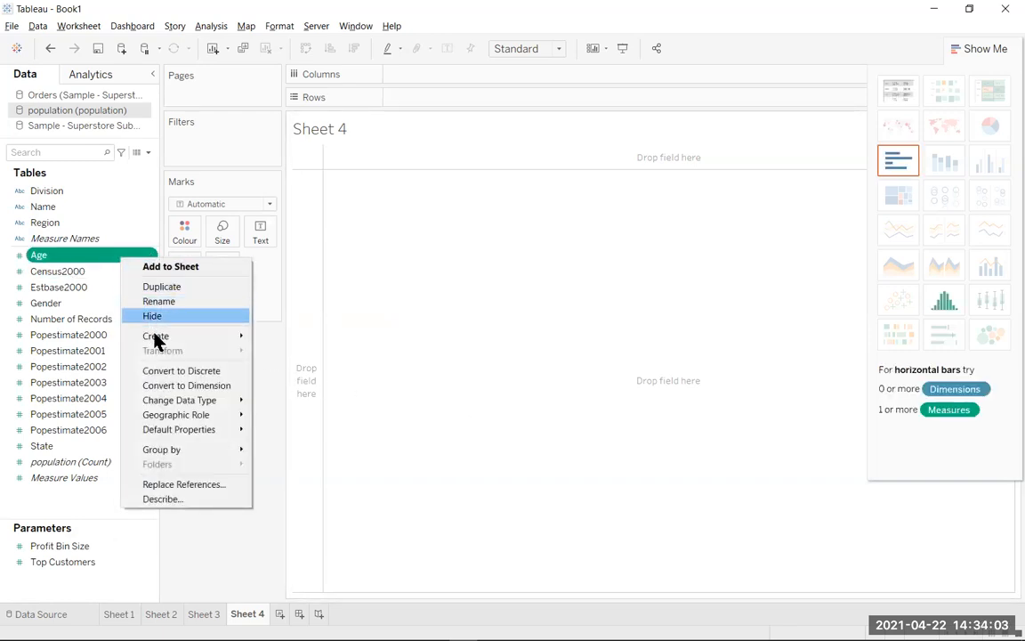
{"action": "mouse_move", "coordinate": [156, 339]}
{"action": "left_click", "coordinate": [300, 367]}
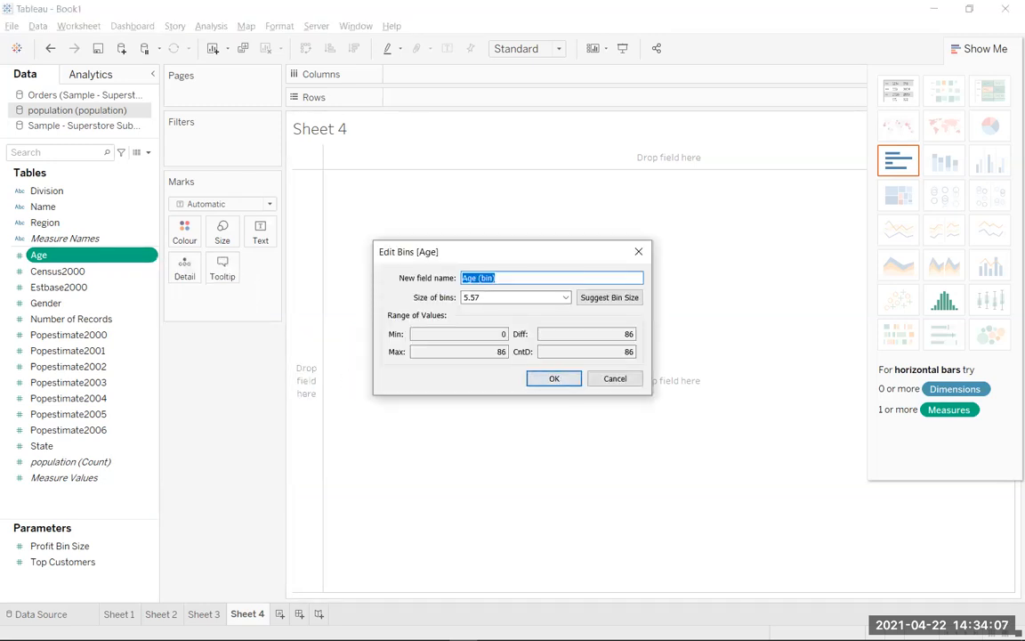
{"action": "left_click_drag", "start_coordinate": [493, 298], "coordinate": [437, 297]}
{"action": "type", "text": "10"}
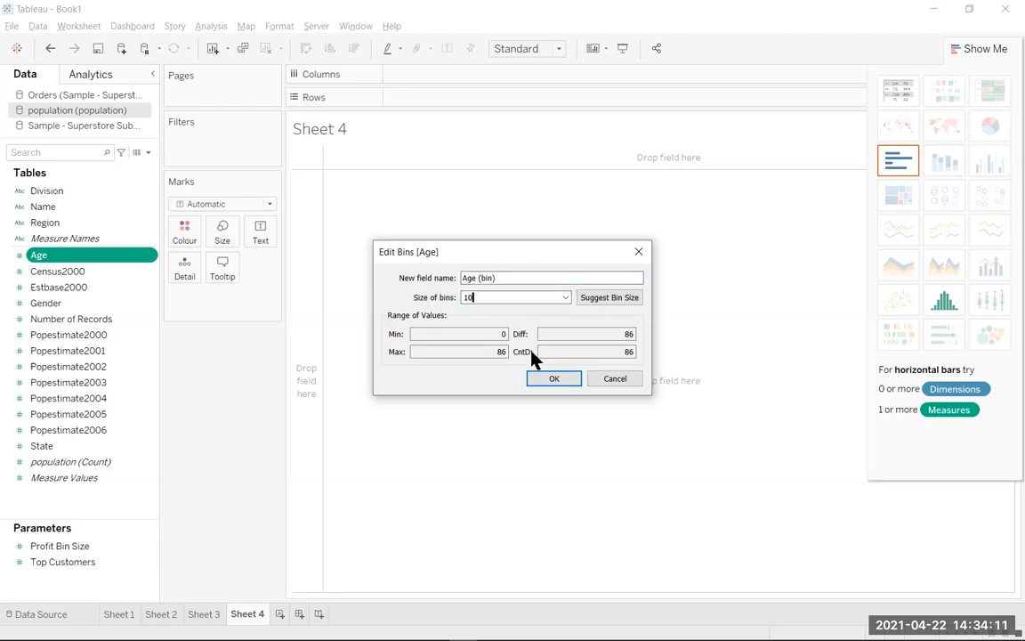
{"action": "left_click", "coordinate": [554, 379]}
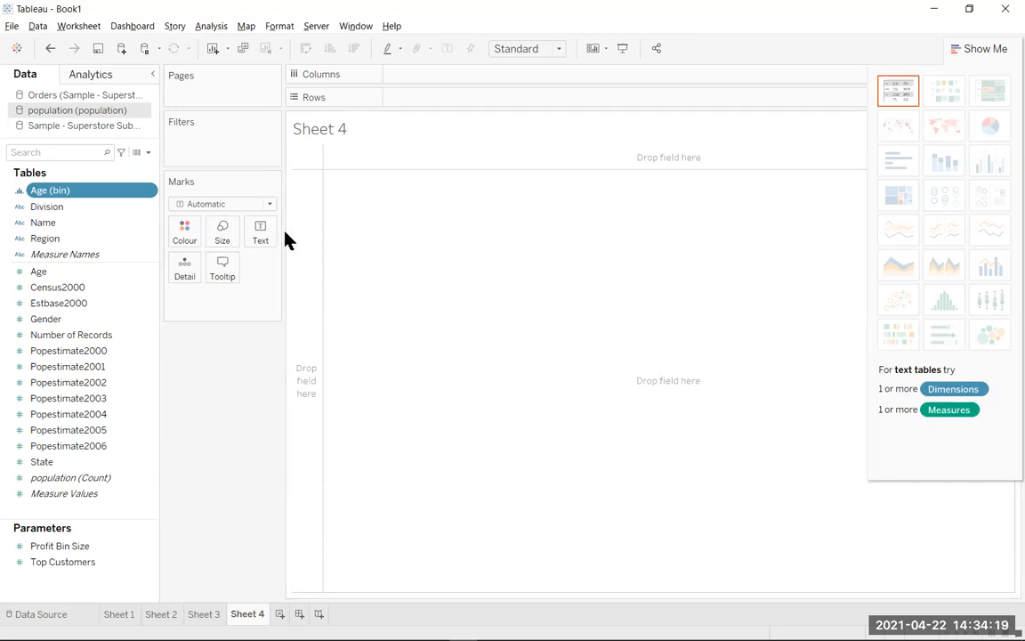
{"action": "left_click_drag", "start_coordinate": [80, 192], "coordinate": [419, 96]}
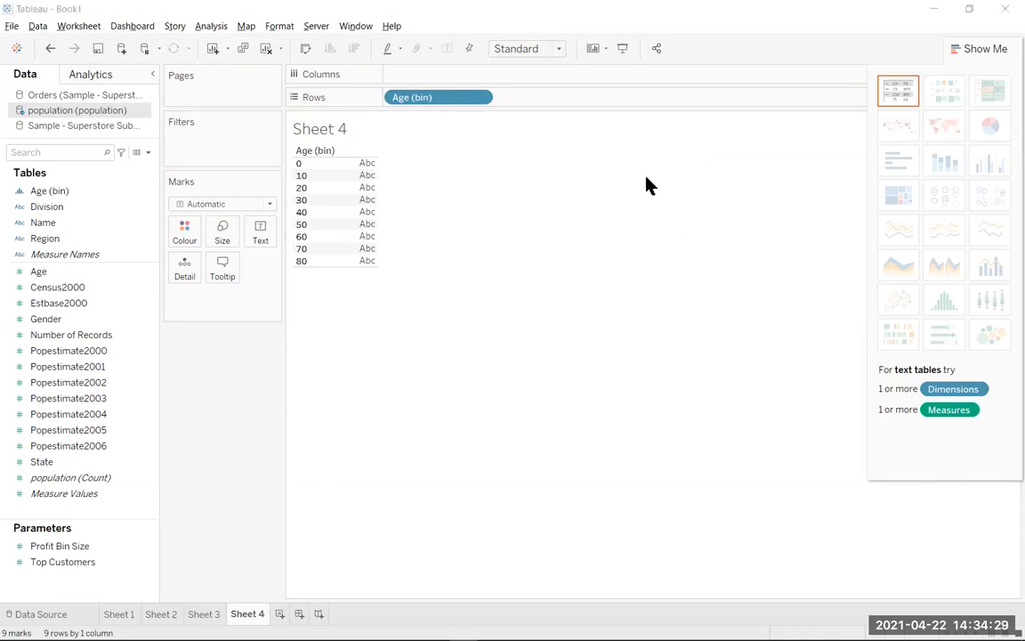
Create the calculated field "Male Population" with the formula If [Gender] = 1 then [ESTBASE2000] End.
{"action": "left_click", "coordinate": [218, 26]}
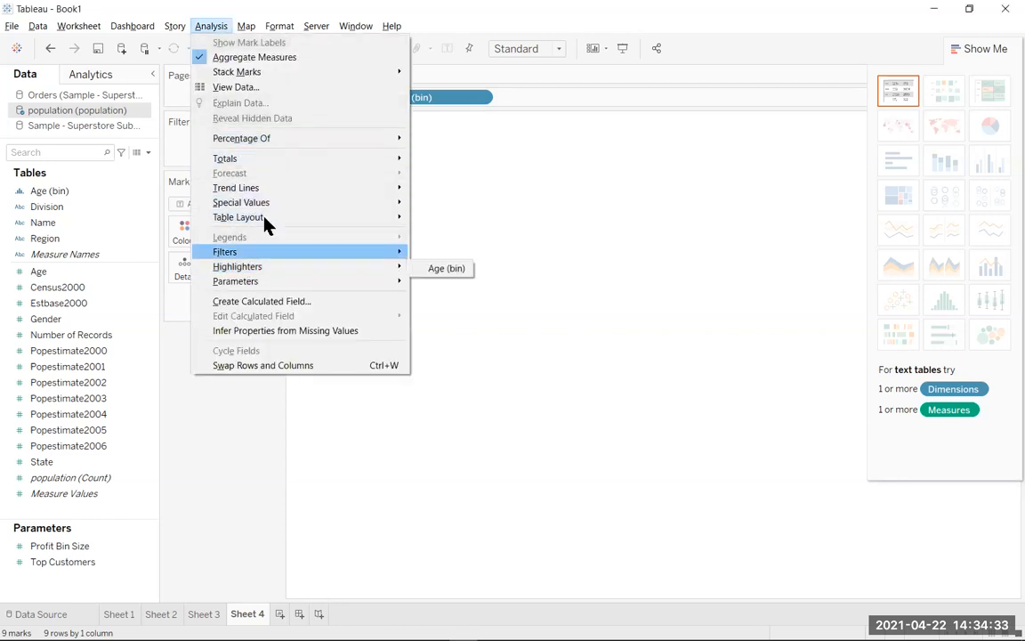
{"action": "left_click", "coordinate": [272, 306]}
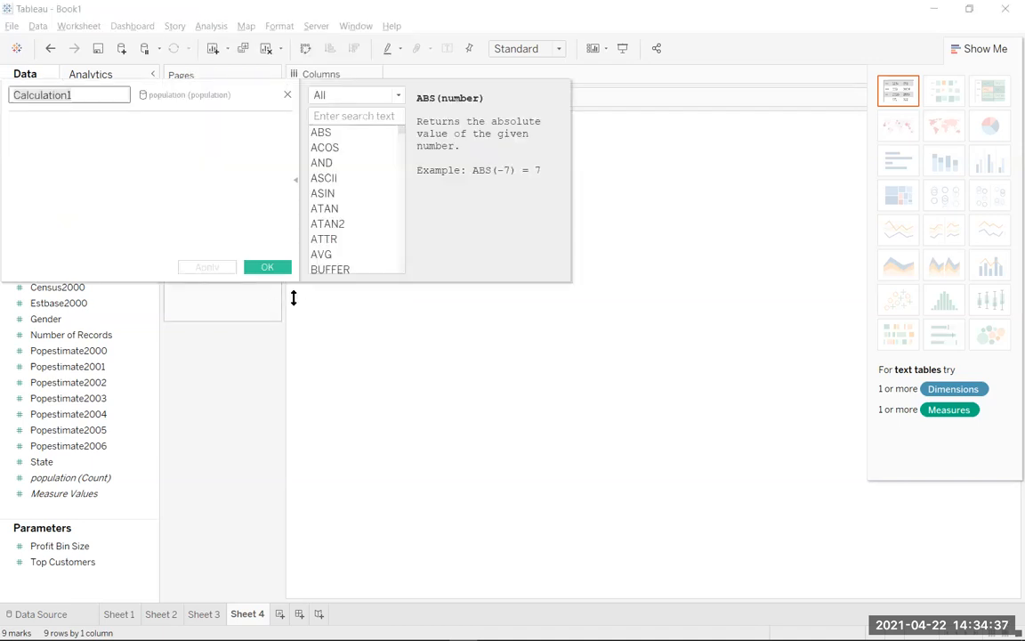
{"action": "left_click", "coordinate": [93, 97]}
{"action": "type", "text": "Male"}
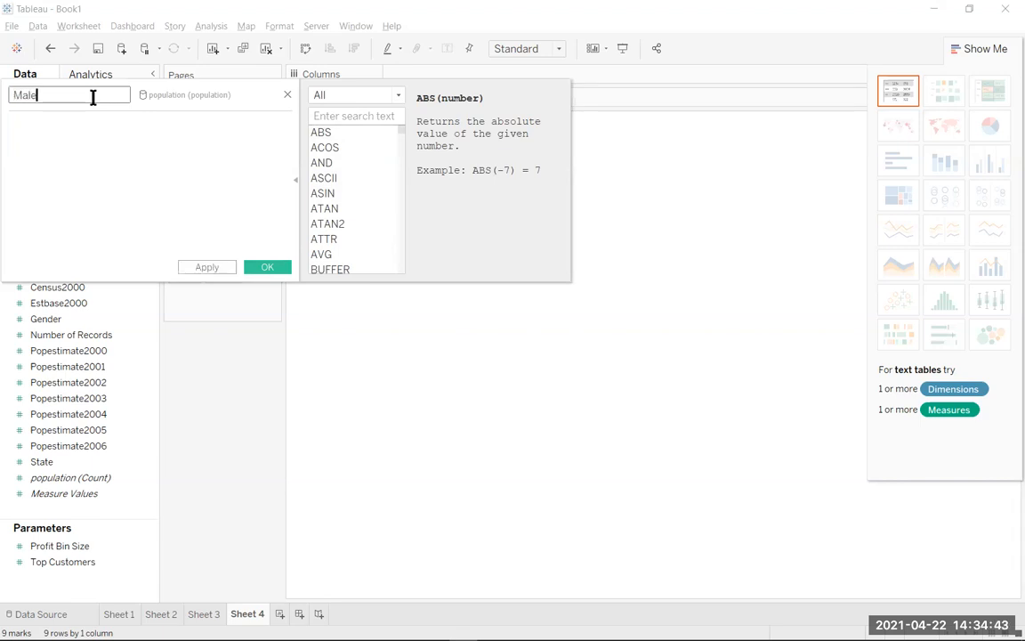
{"action": "type", "text": " Population"}
{"action": "left_click", "coordinate": [178, 163]}
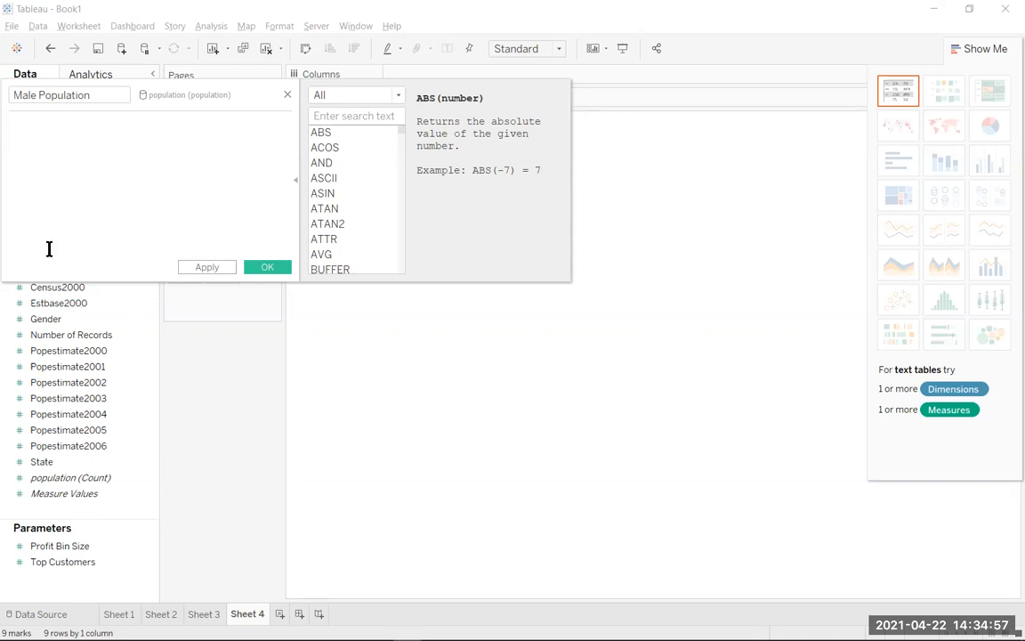
{"action": "left_click", "coordinate": [57, 137]}
{"action": "type", "text": "If [Gender] = 1 then [ESTBASE2000] End"}
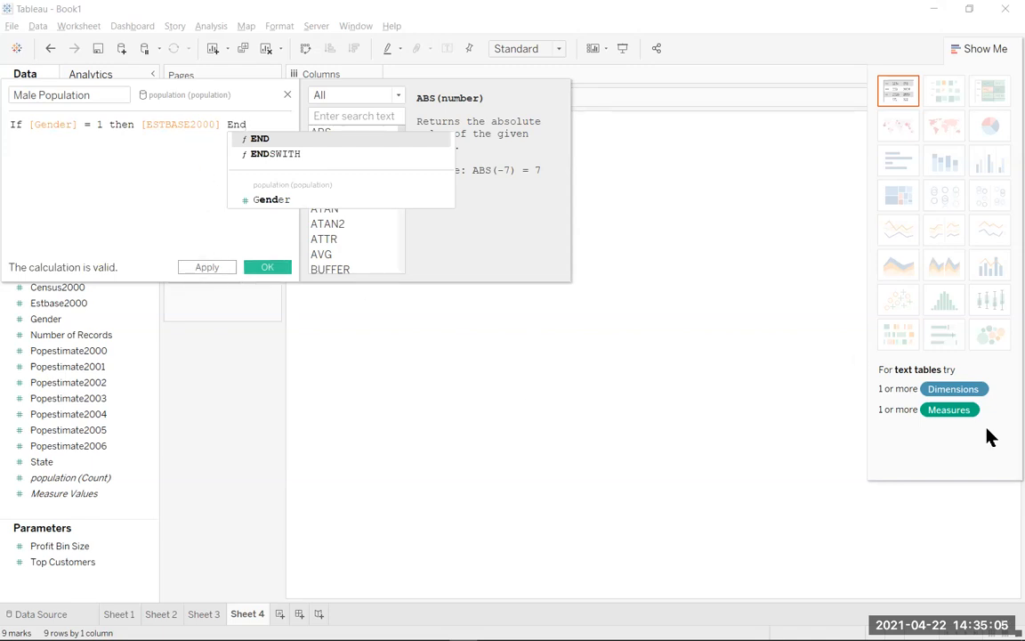
{"action": "left_click", "coordinate": [281, 267]}
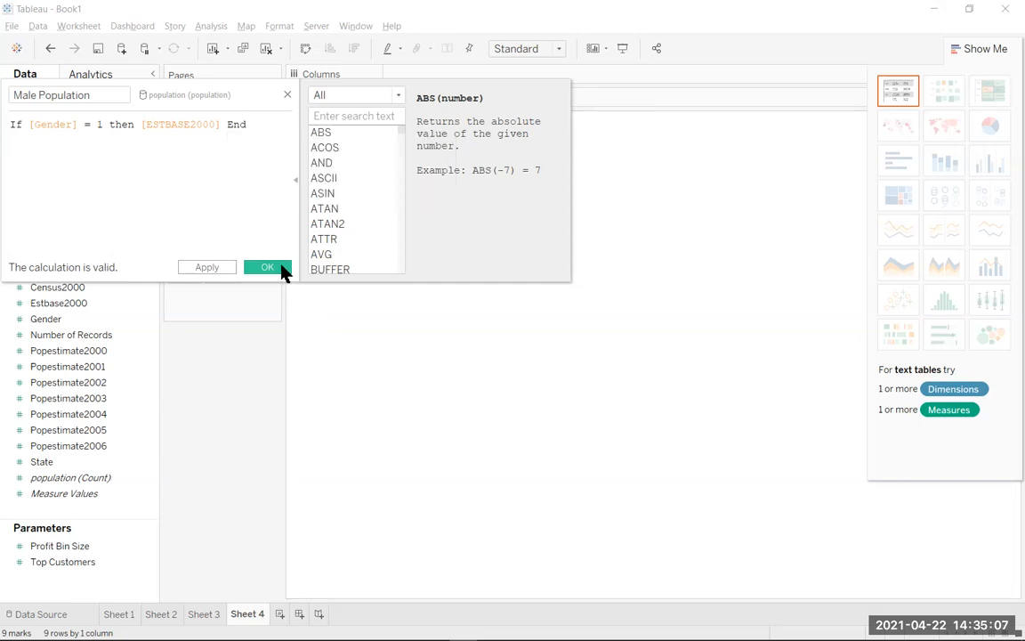
{"action": "left_click", "coordinate": [282, 268]}
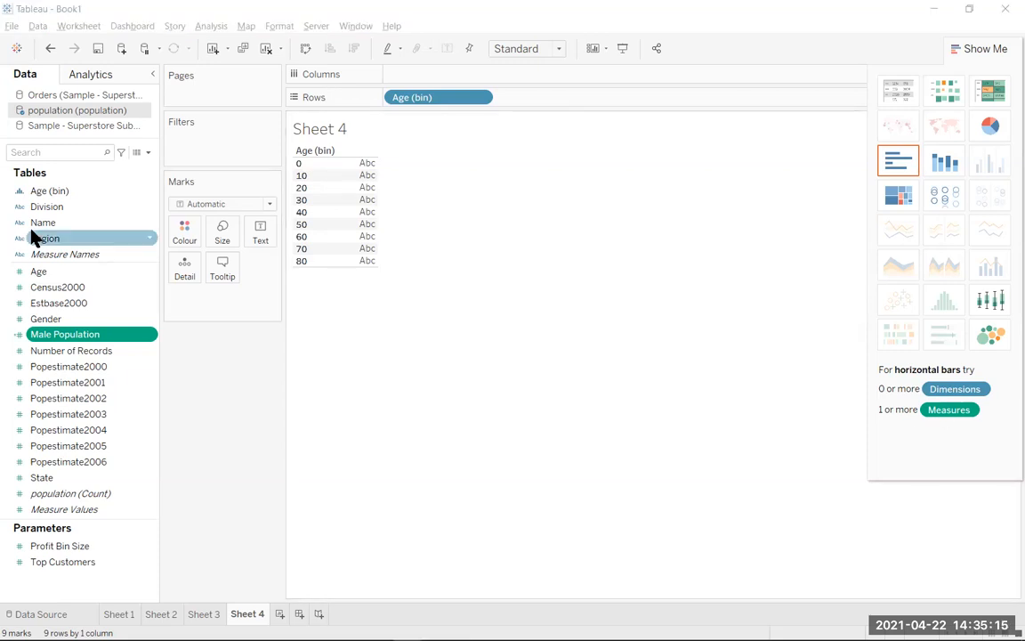
Create the calculated field "Female Population" with the formula If [Gender] = 2 then [ESTBASE2000] End.
{"action": "left_click", "coordinate": [210, 28]}
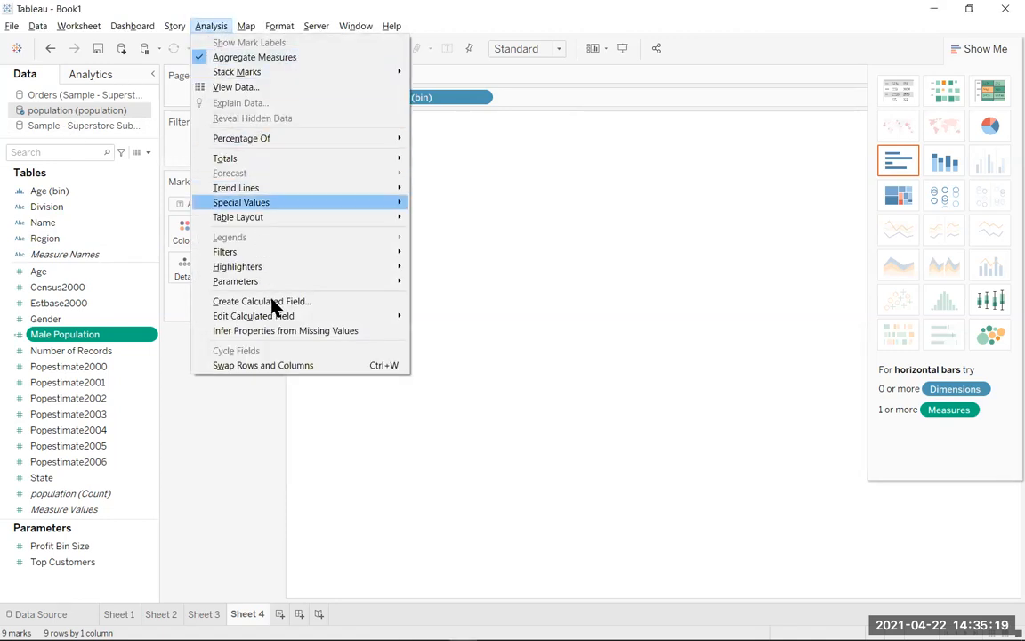
{"action": "left_click", "coordinate": [350, 303]}
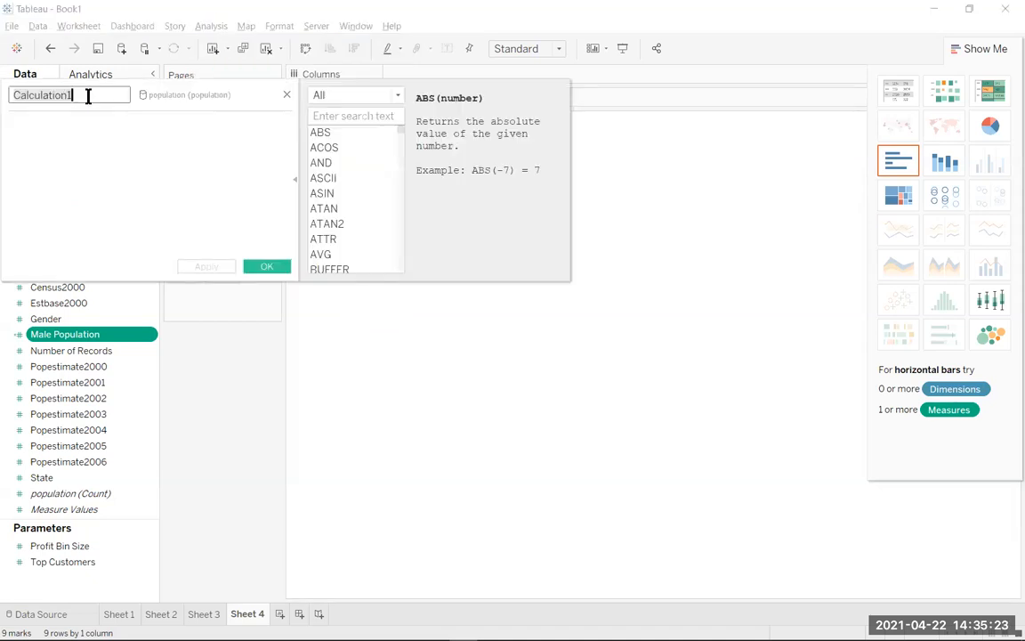
{"action": "type", "text": "Fela"}
{"action": "key", "text": "BackSpace"}
{"action": "key", "text": "BackSpace"}
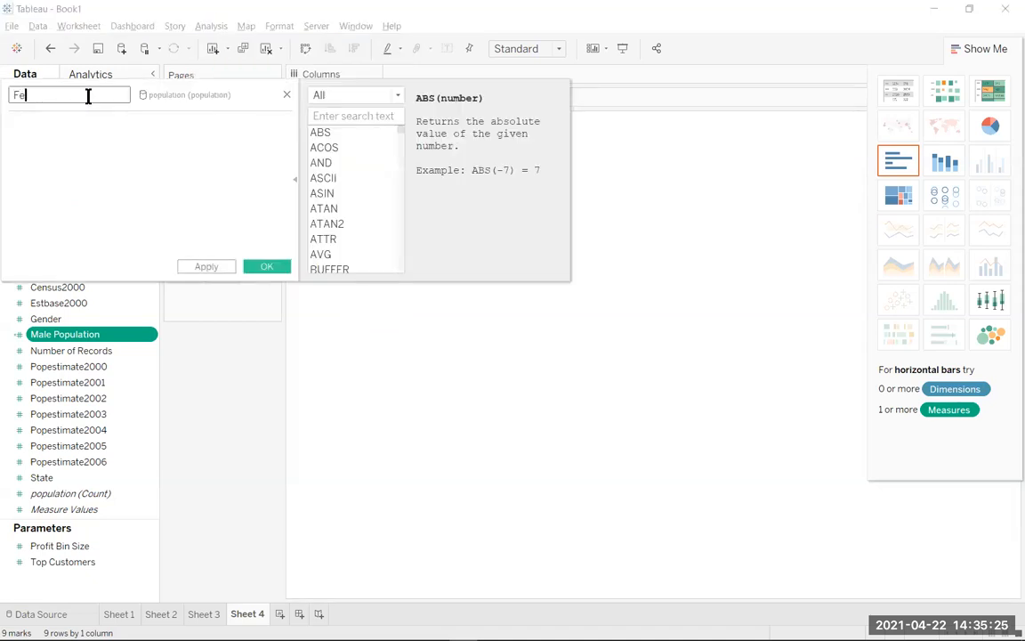
{"action": "type", "text": "male Population"}
{"action": "left_click", "coordinate": [34, 125]}
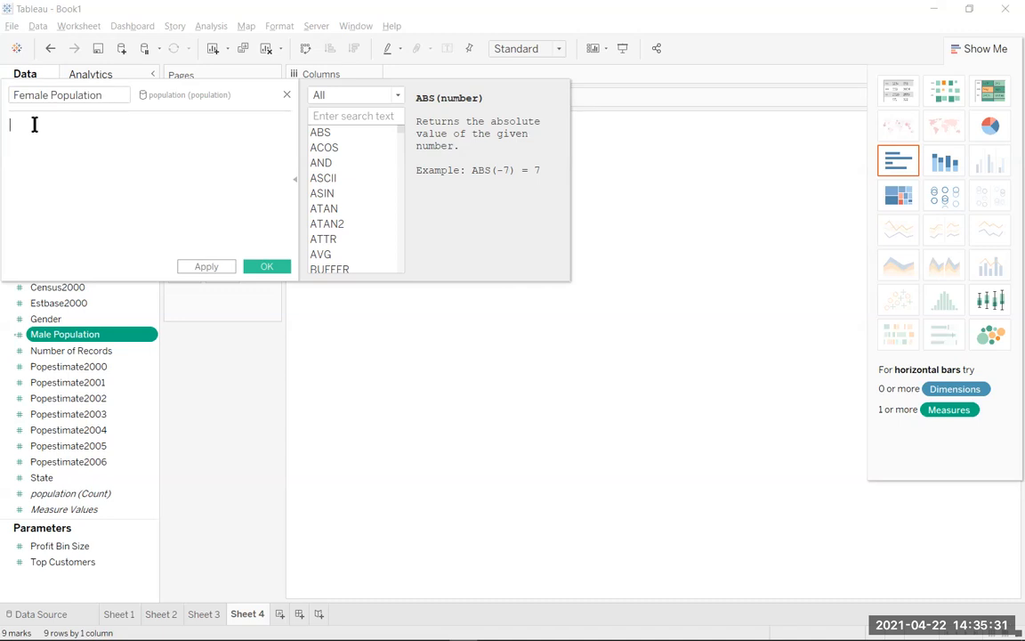
{"action": "type", "text": "If [Gender] = 2 then [ESTBASE2000] End"}
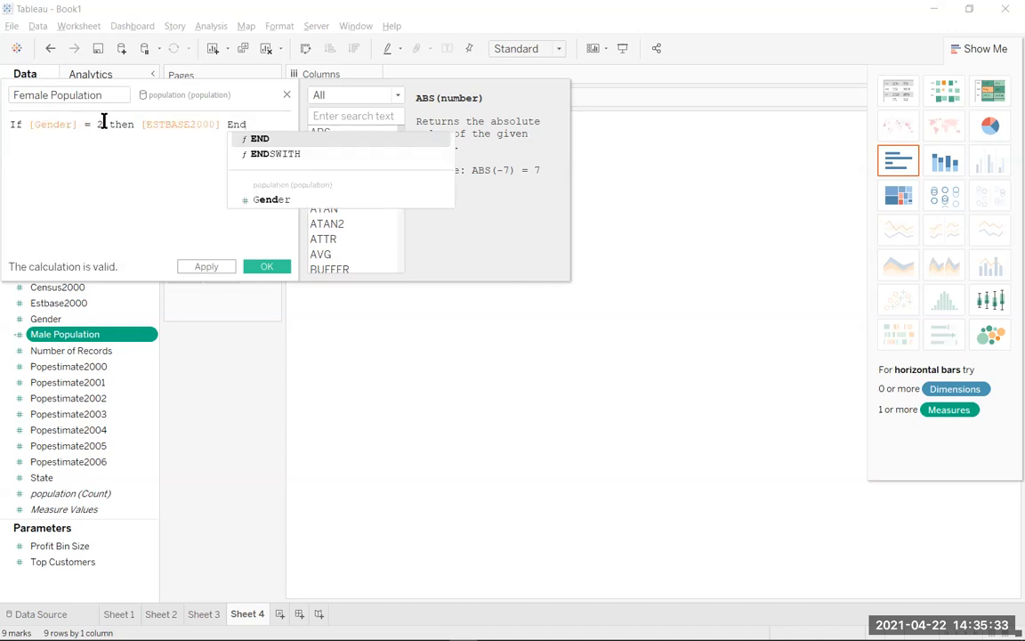
{"action": "left_click", "coordinate": [272, 270]}
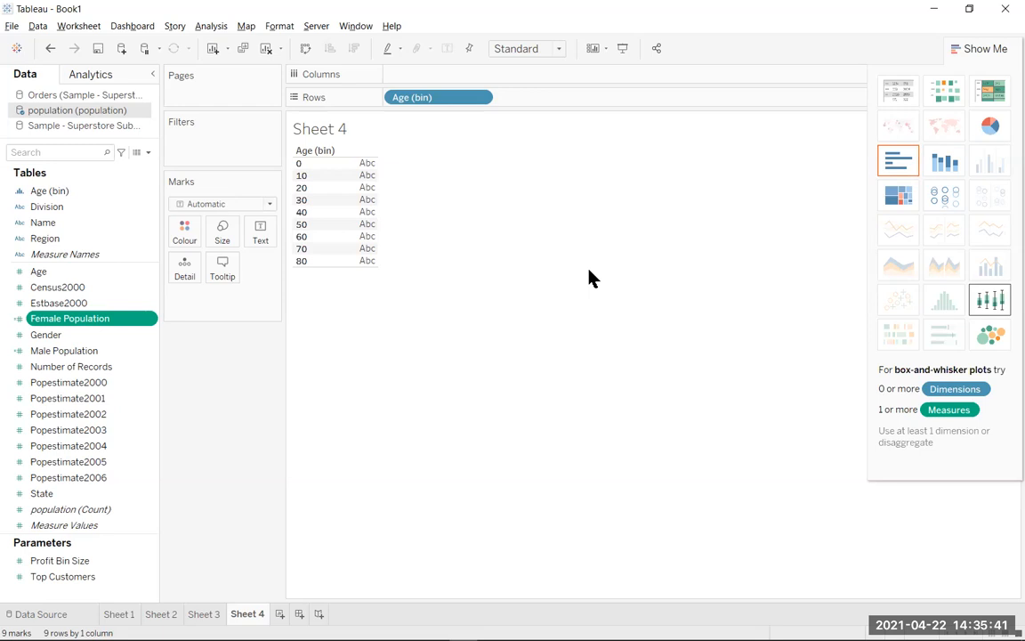
Place Male Population and Female Population on columns, with Male Population first, and close the chart suggestions covering the view.
{"action": "left_click_drag", "start_coordinate": [110, 325], "coordinate": [494, 92]}
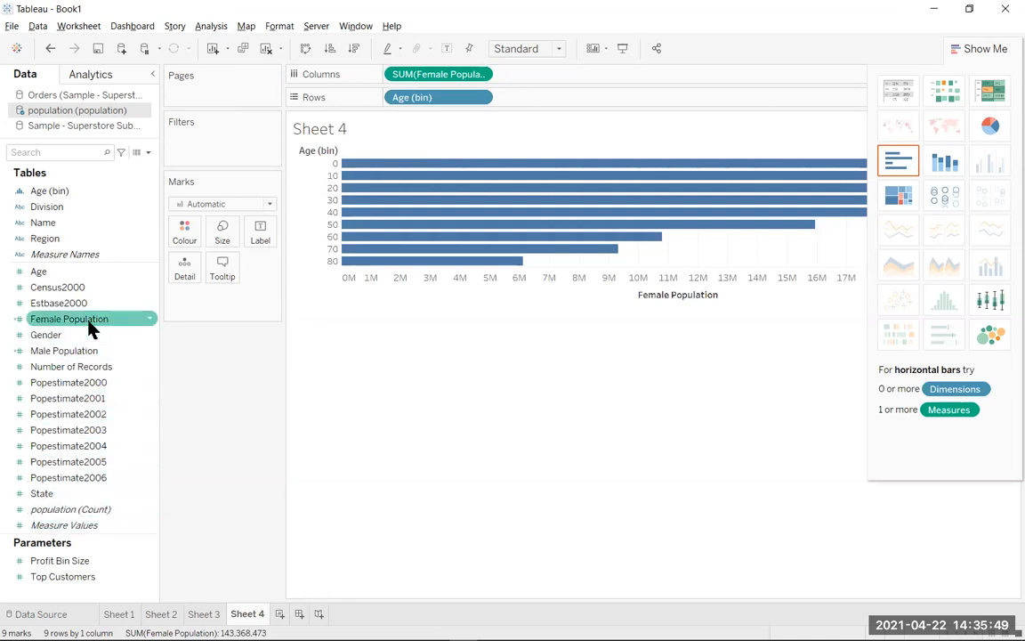
{"action": "left_click_drag", "start_coordinate": [83, 351], "coordinate": [316, 59]}
{"action": "left_click_drag", "start_coordinate": [317, 62], "coordinate": [317, 62]}
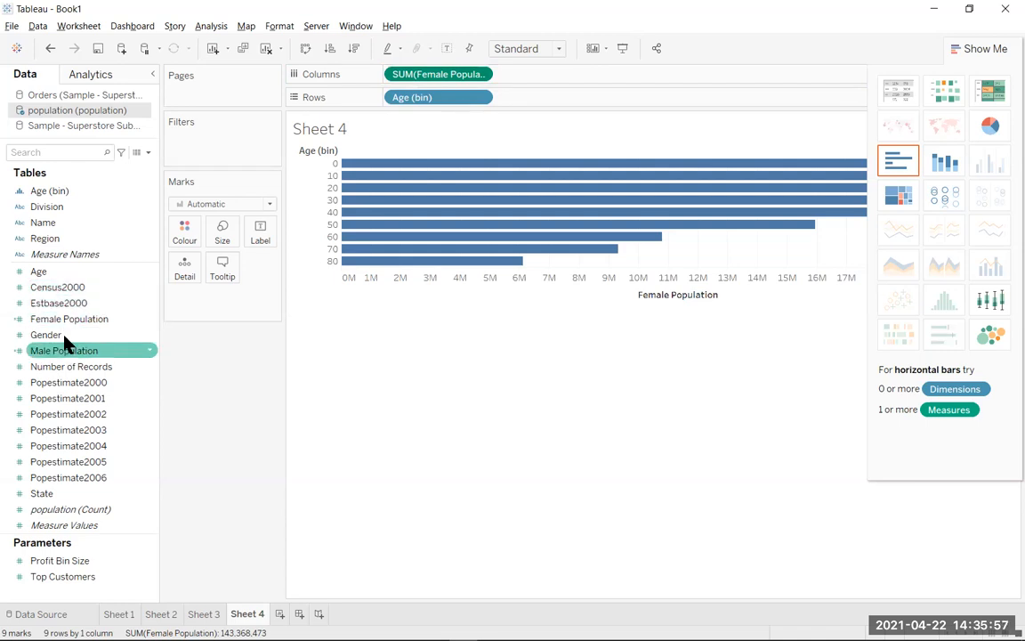
{"action": "mouse_move", "coordinate": [64, 351]}
{"action": "left_mouse_down"}
{"action": "mouse_move", "coordinate": [401, 73]}
{"action": "mouse_move", "coordinate": [387, 74]}
{"action": "left_mouse_up"}
{"action": "left_click_drag", "start_coordinate": [347, 114], "coordinate": [347, 114]}
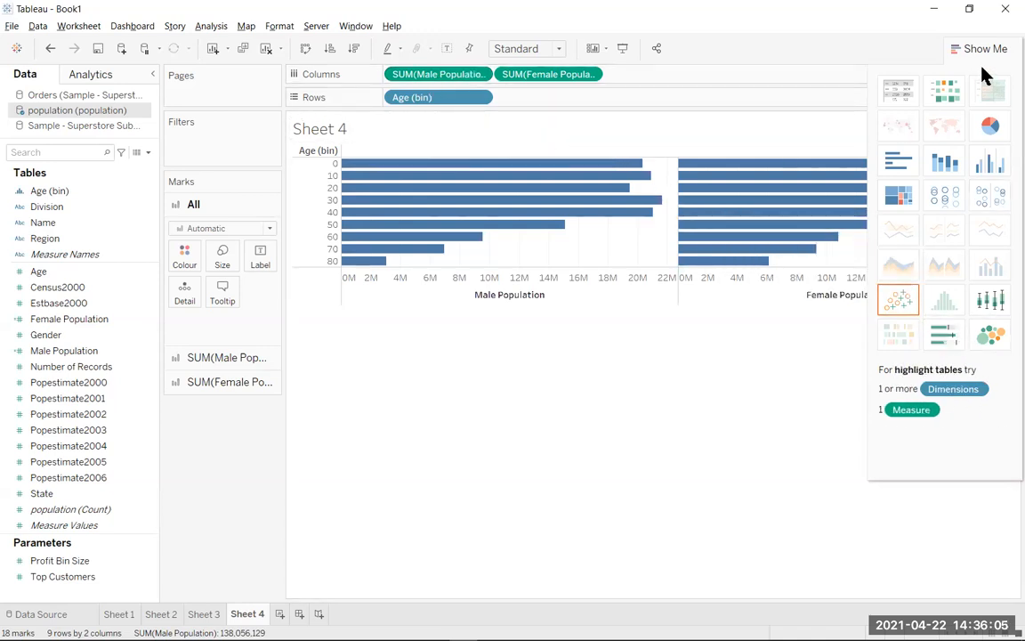
{"action": "left_click_drag", "start_coordinate": [989, 75], "coordinate": [915, 78]}
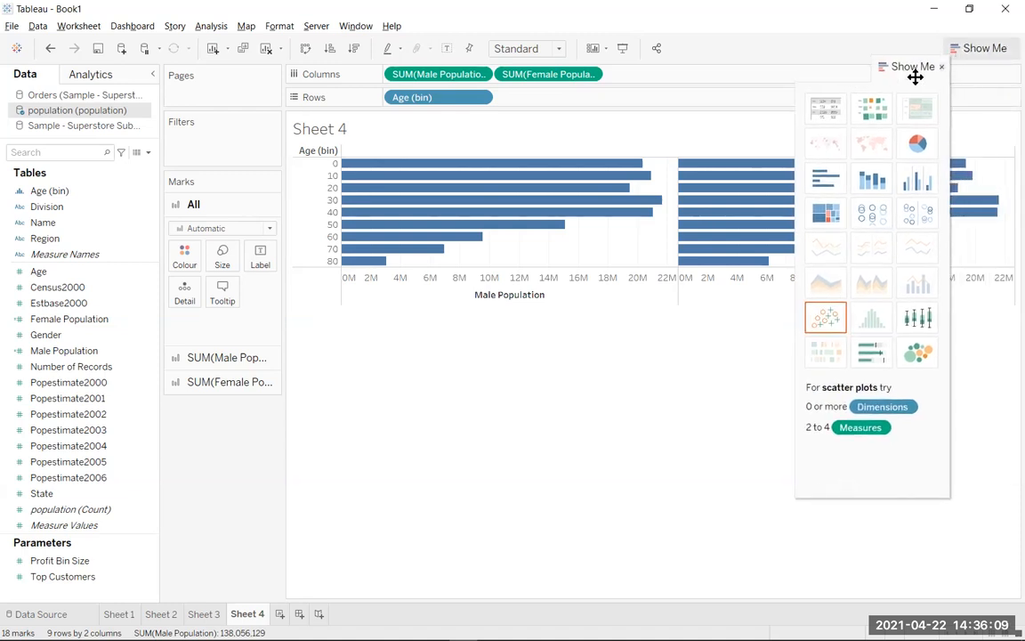
{"action": "left_click", "coordinate": [941, 67]}
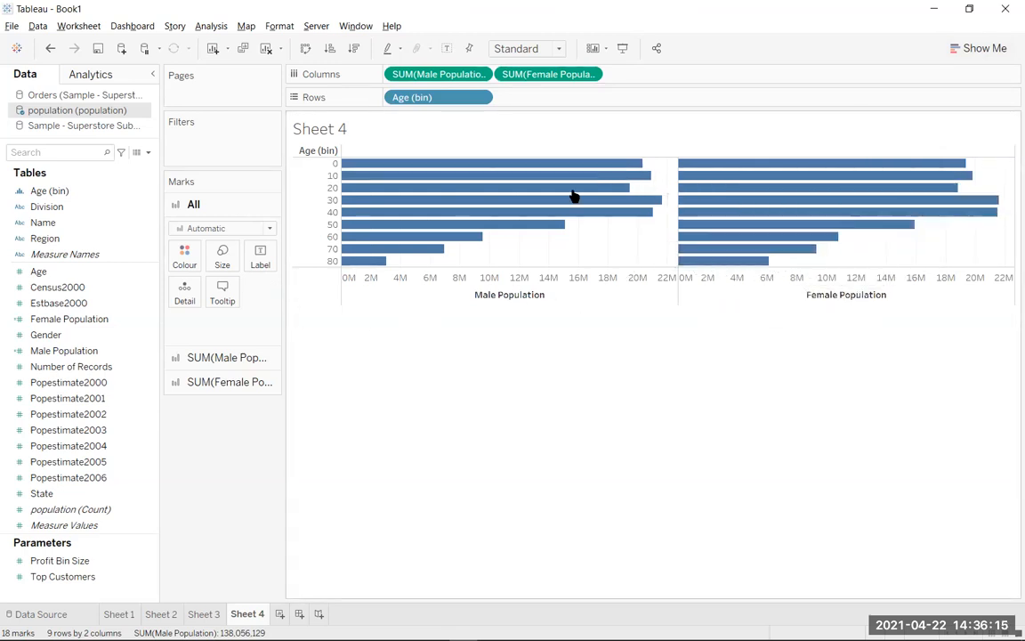
Colour only the Female Population bars red.
{"action": "left_click", "coordinate": [184, 257]}
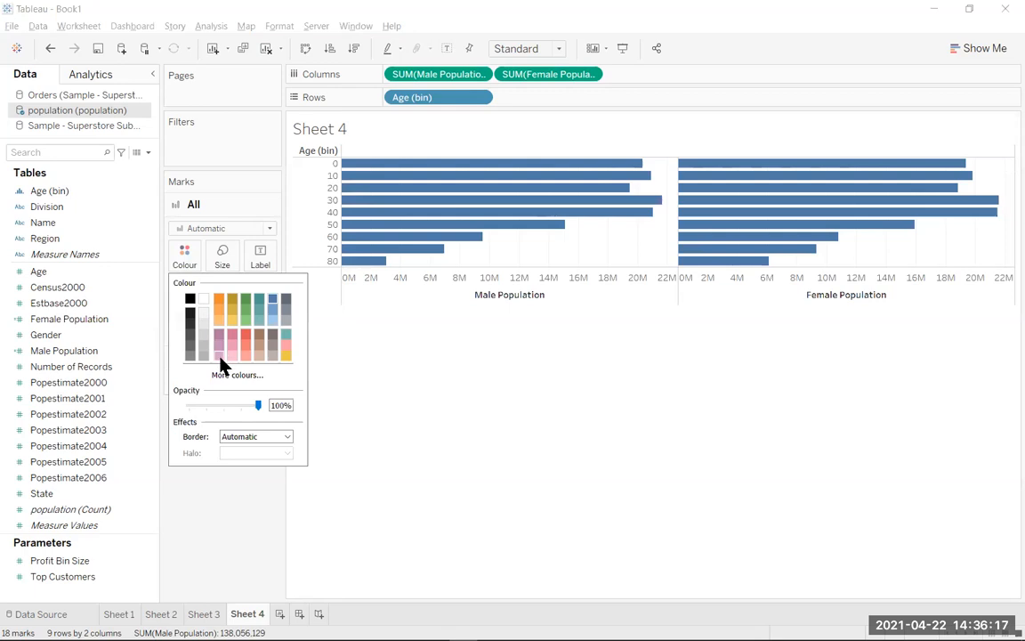
{"action": "key", "text": "Escape"}
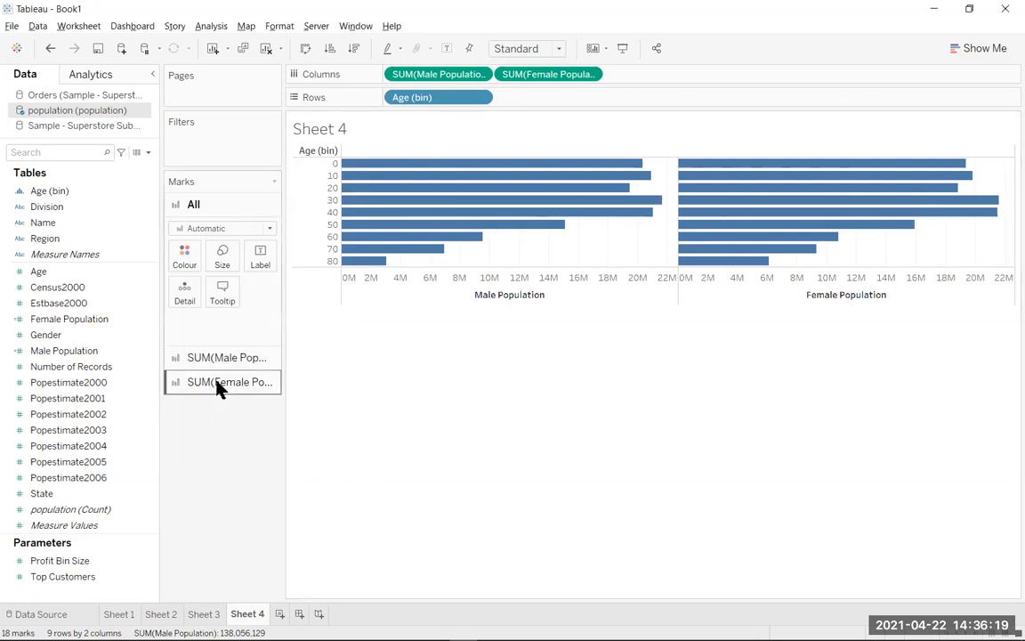
{"action": "left_click", "coordinate": [217, 385]}
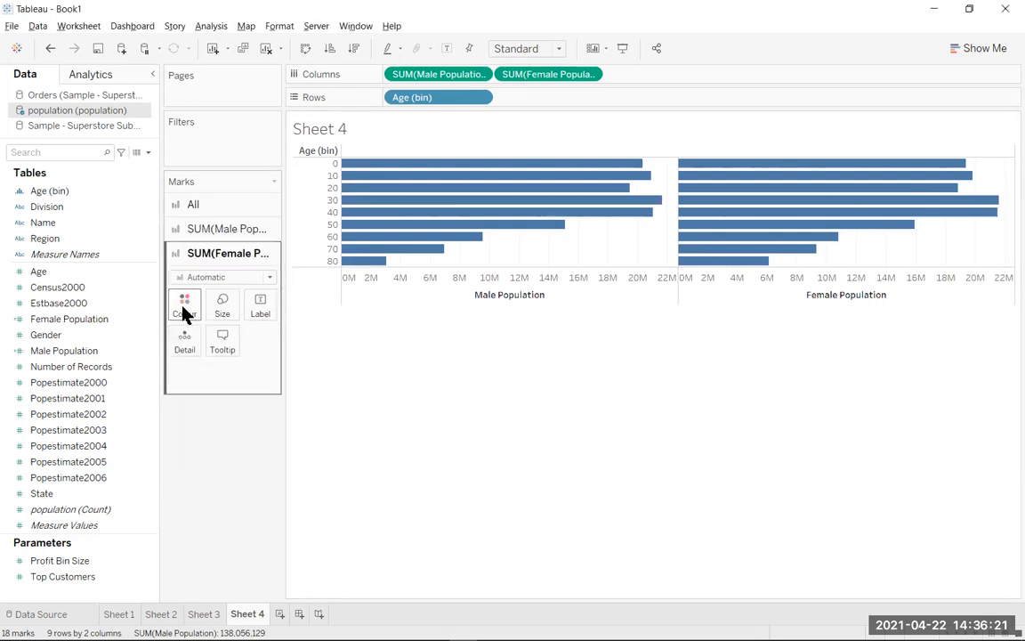
{"action": "left_click", "coordinate": [185, 312]}
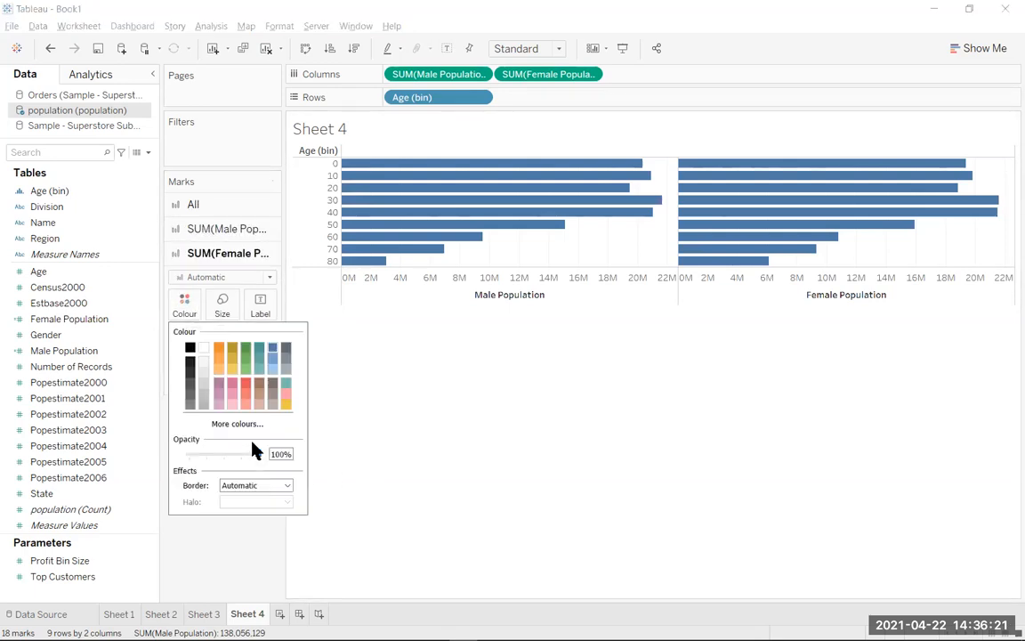
{"action": "left_click", "coordinate": [248, 389]}
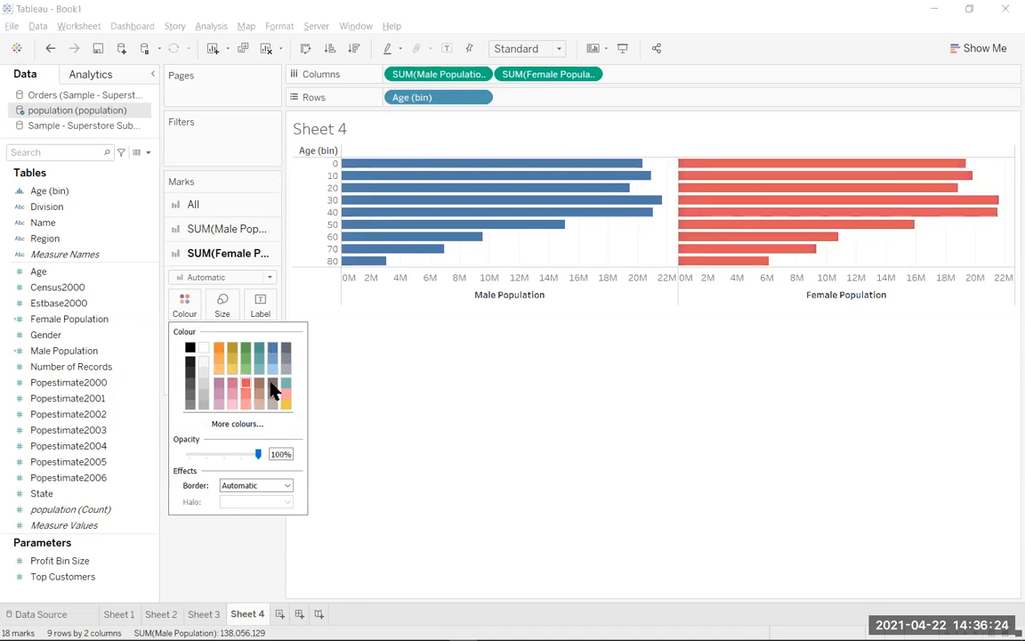
{"action": "left_click", "coordinate": [766, 322]}
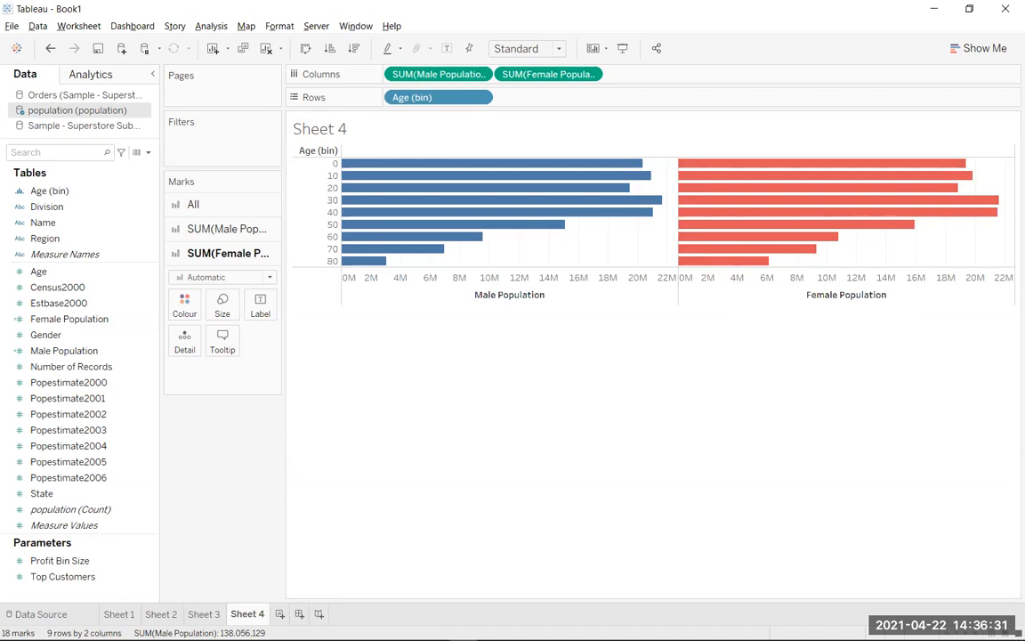
Reverse the scale of the Male Population axis so its bars extend away from the Female Population bars.
{"action": "right_click", "coordinate": [525, 310]}
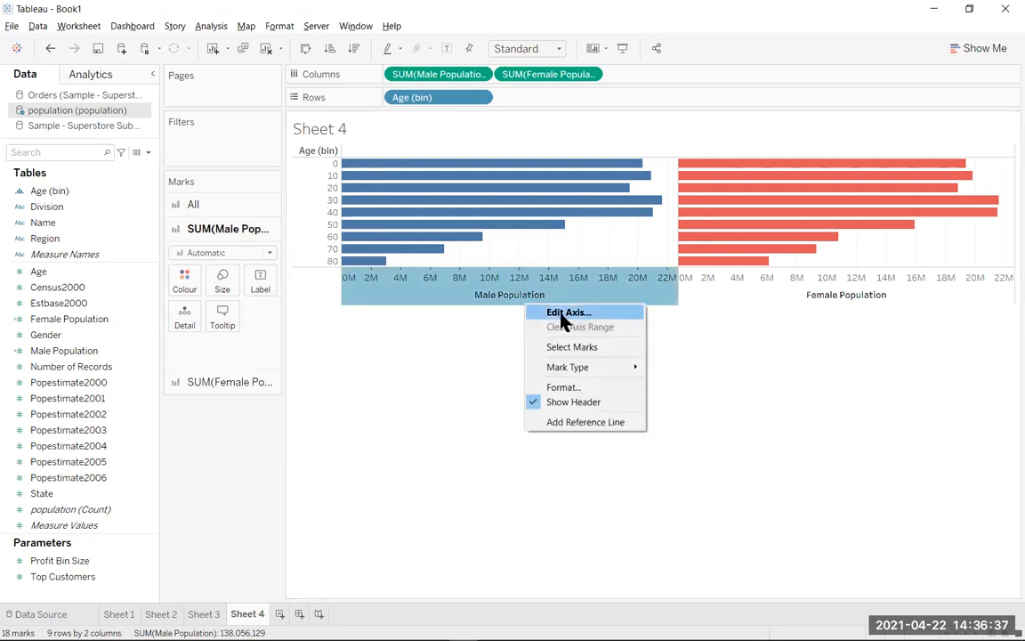
{"action": "left_click", "coordinate": [563, 314]}
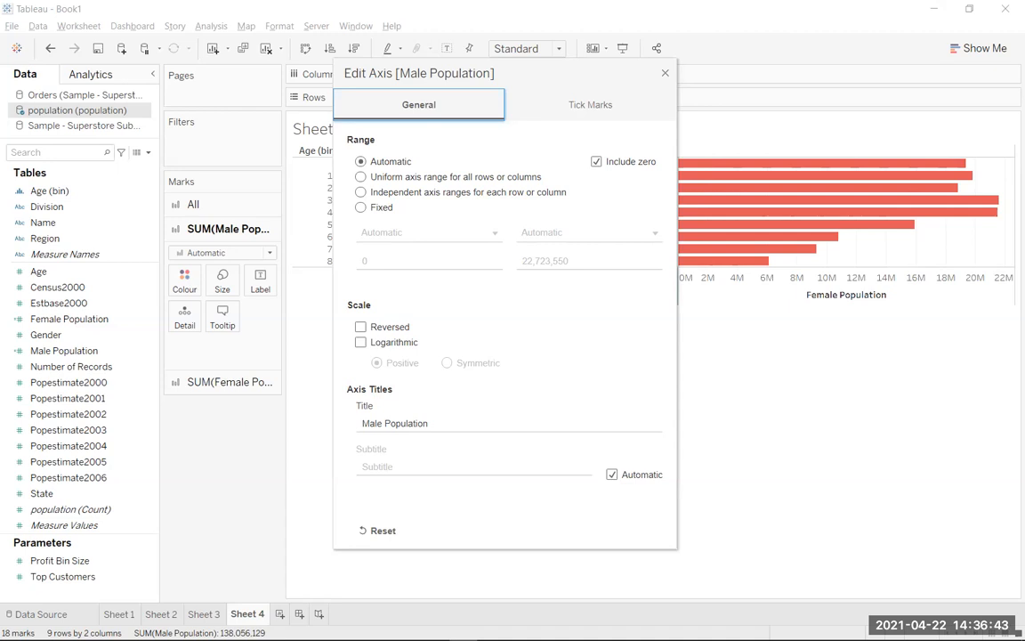
{"action": "left_click", "coordinate": [361, 327]}
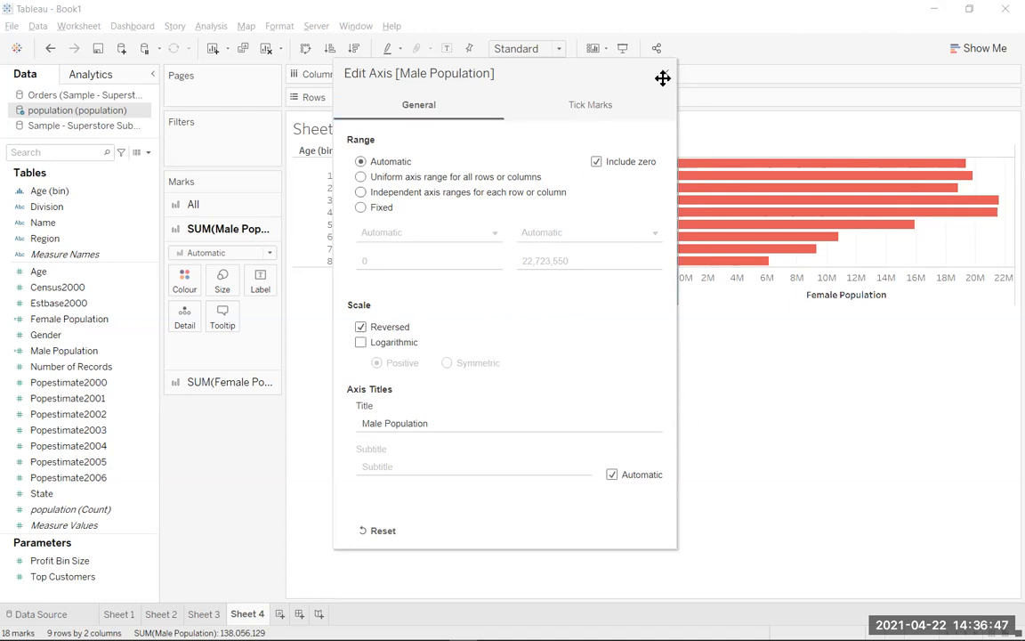
{"action": "left_click", "coordinate": [698, 250]}
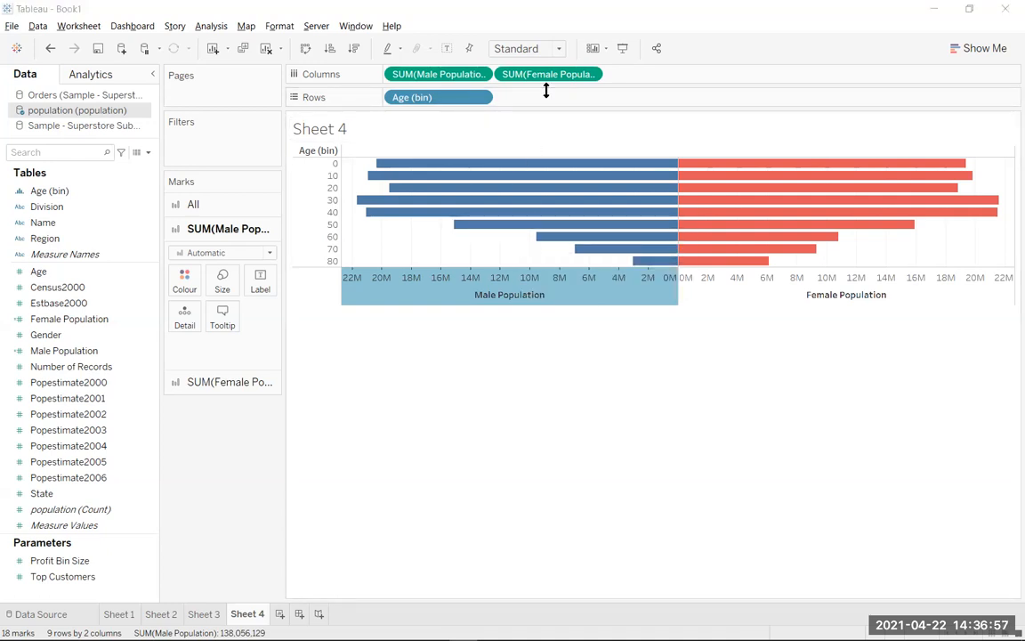
Sort the age bins in ascending order of Male Population.
{"action": "left_click", "coordinate": [531, 167]}
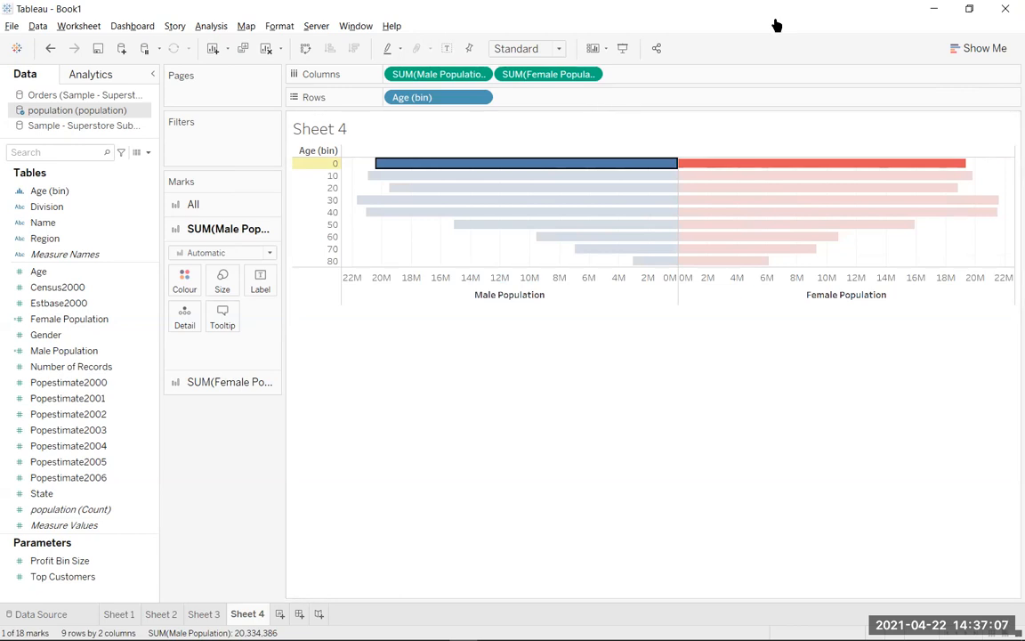
{"action": "left_click", "coordinate": [488, 293]}
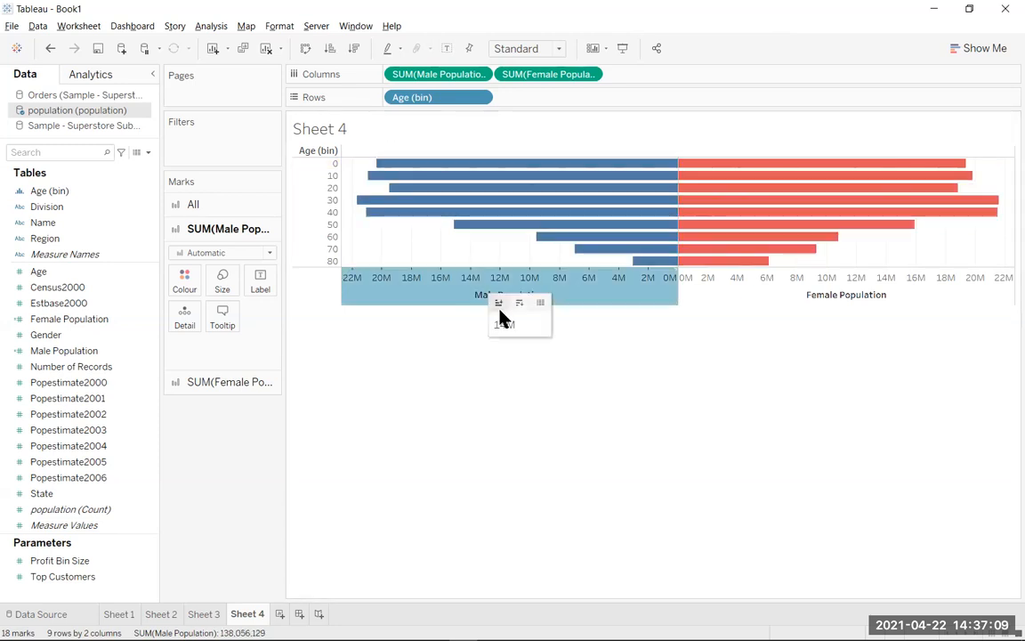
{"action": "left_click", "coordinate": [353, 49]}
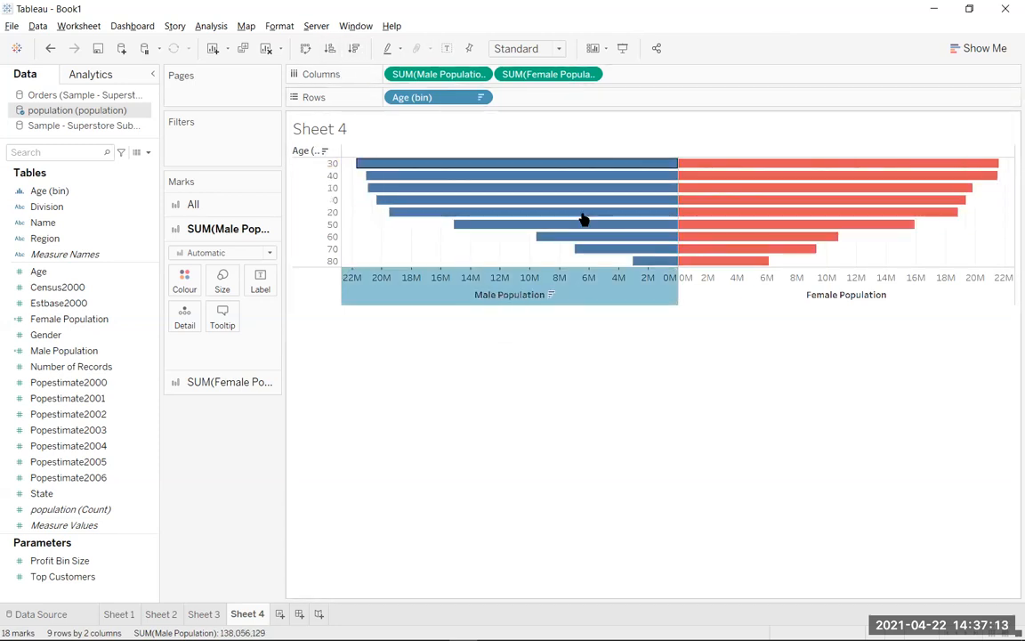
{"action": "left_click", "coordinate": [329, 50]}
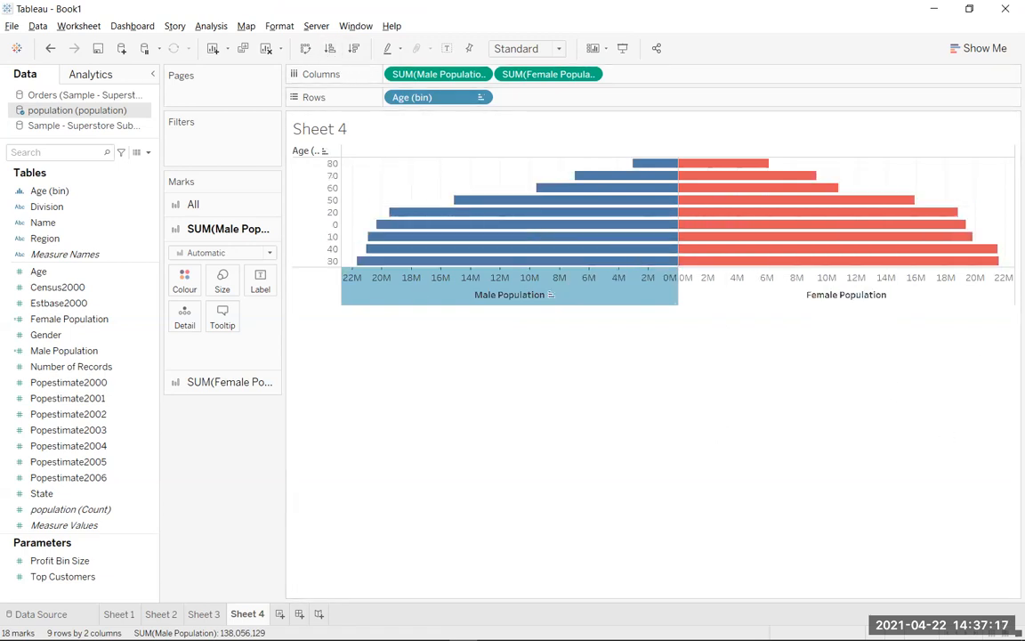